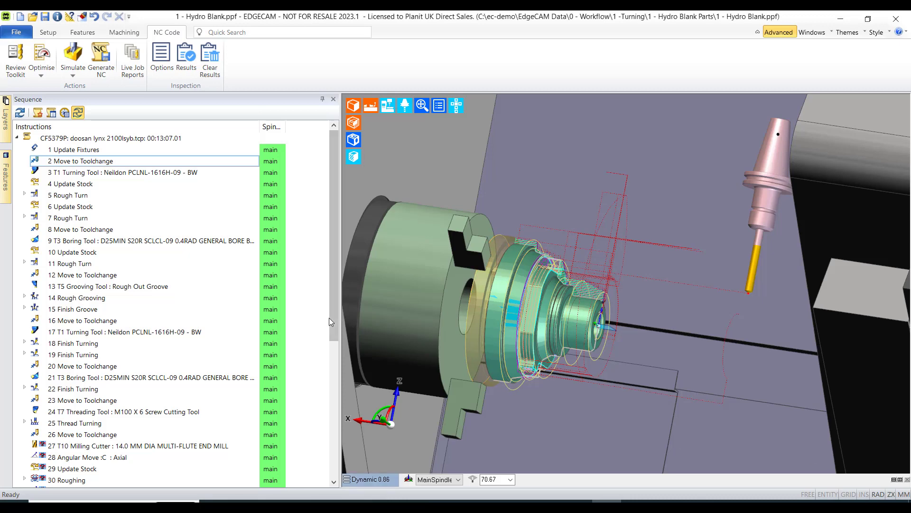
Export the machining sequence's CAM data to the text file Cam Data.ins and read through the instruction listing
left_click_drag(332, 320, 332, 474)
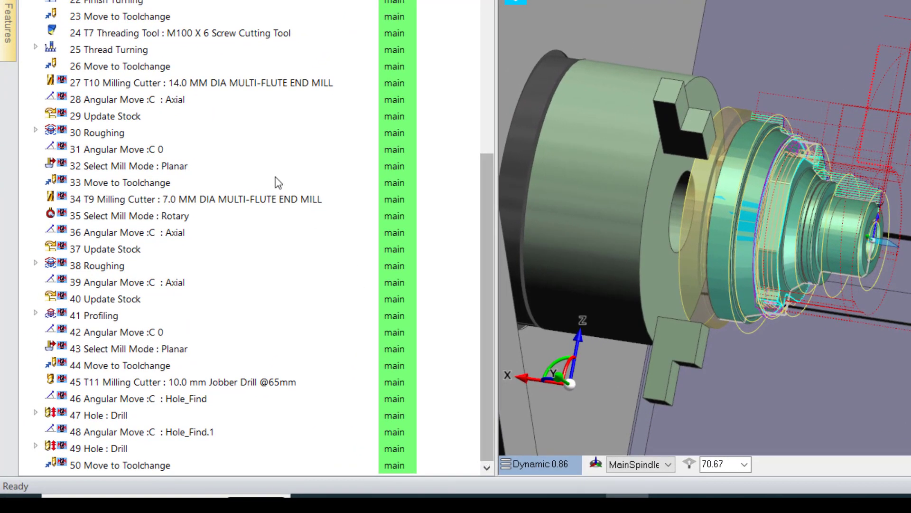
right_click(257, 118)
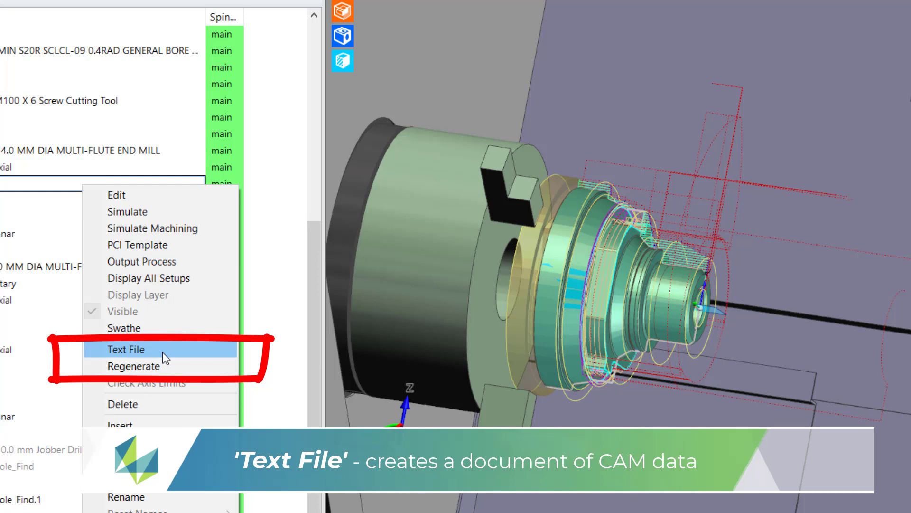
left_click(162, 352)
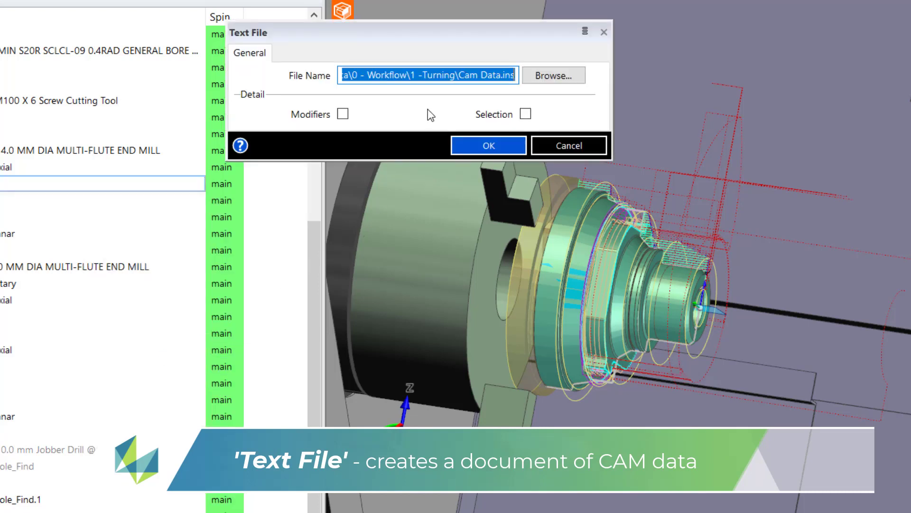
left_click(486, 145)
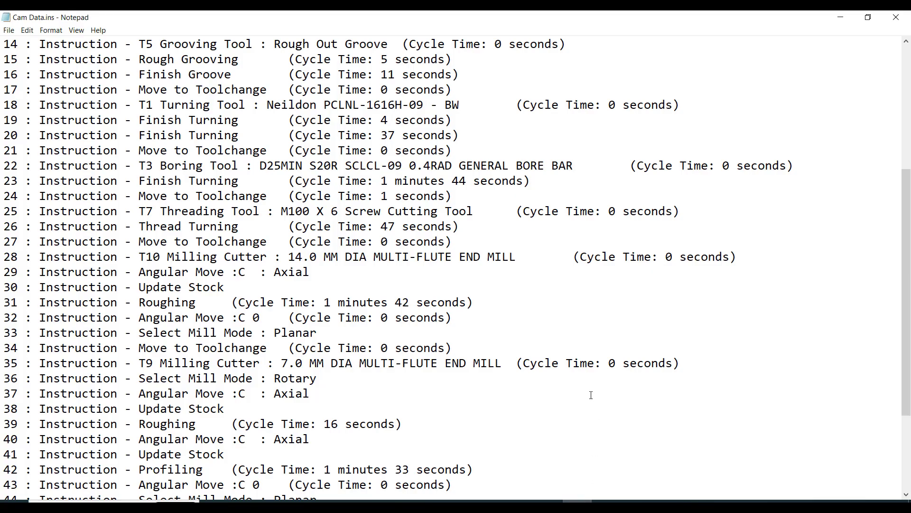
scroll(591, 395, "down", 3)
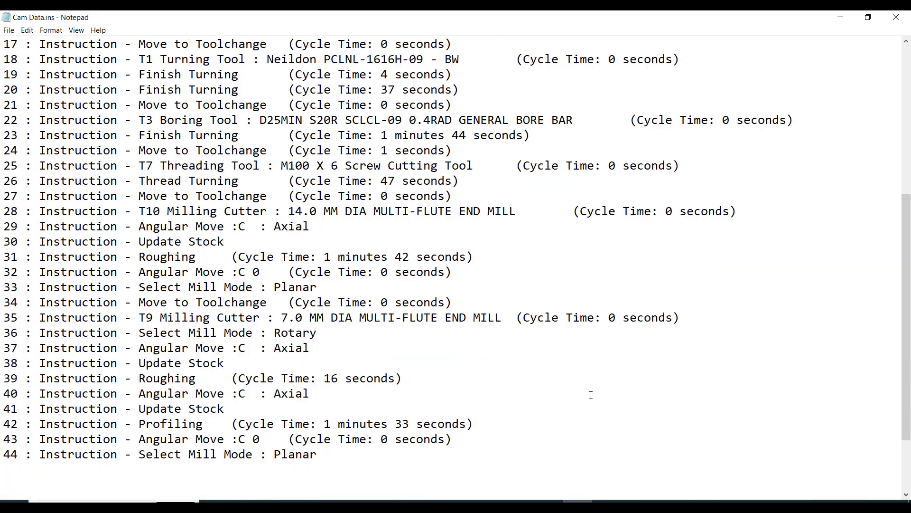
scroll(591, 395, "up", 4)
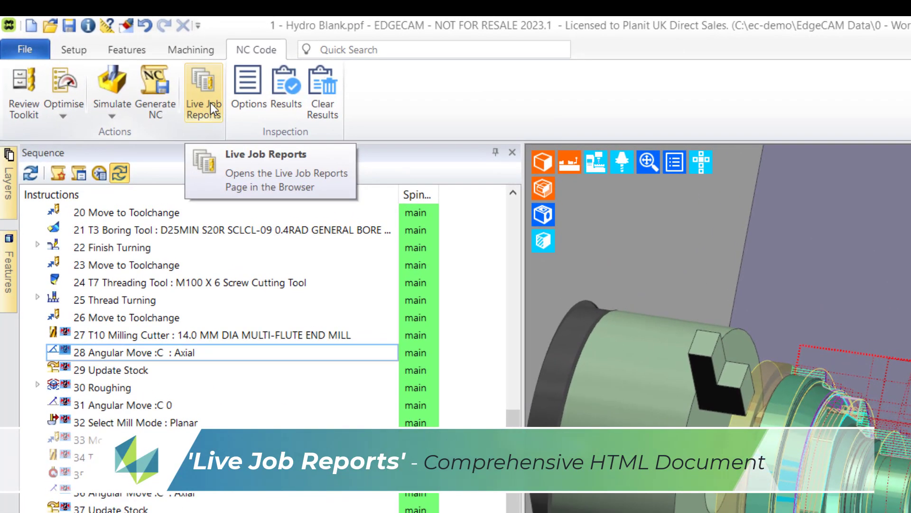
Open the Live Job Reports page and look through the All Jobs report
left_click(210, 103)
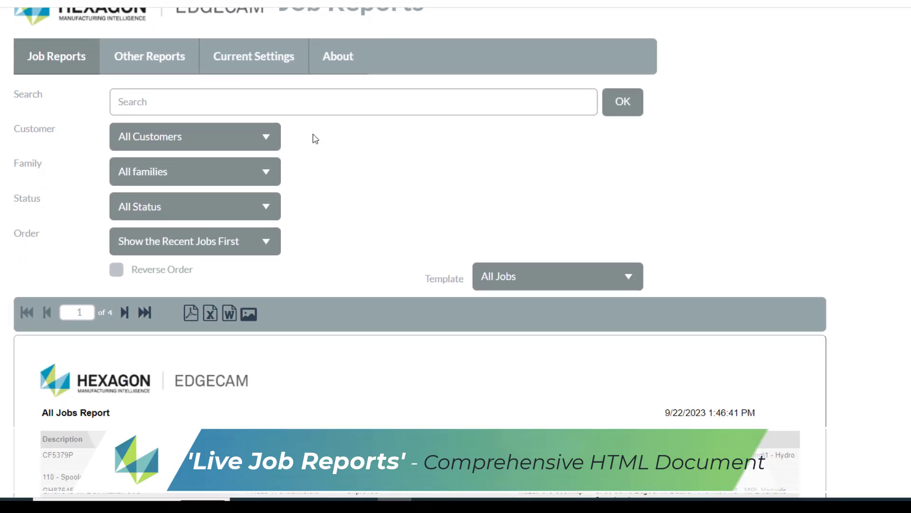
scroll(64, 214, "down", 5)
scroll(63, 214, "down", 5)
scroll(64, 214, "up", 10)
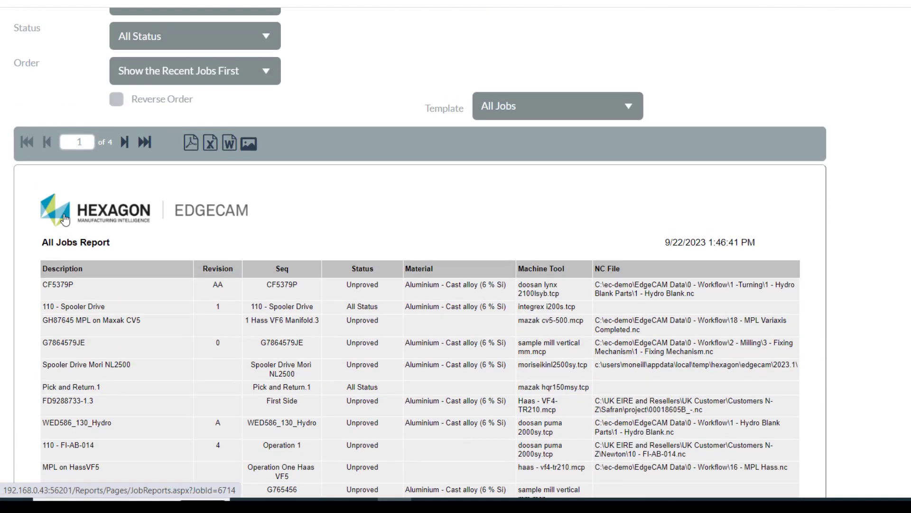
scroll(64, 213, "up", 2)
scroll(265, 185, "up", 3)
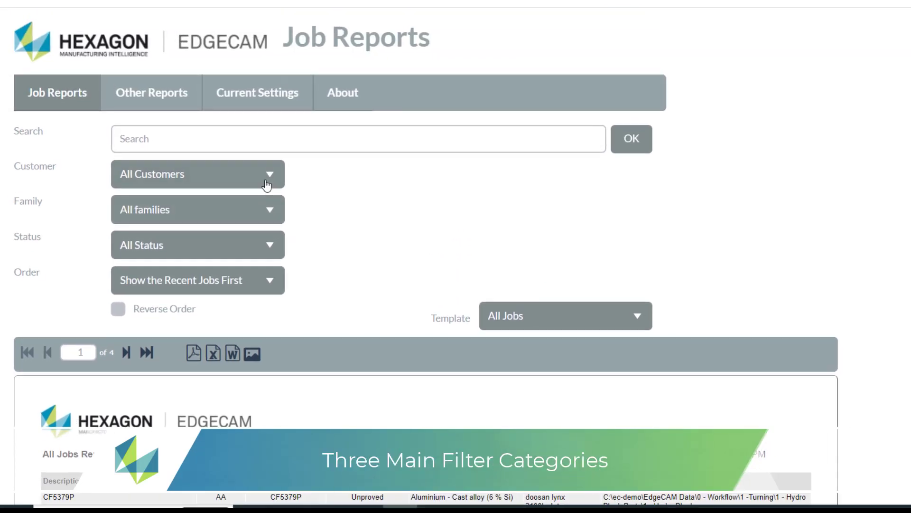
Check the available customer filters, then filter the job reports by the Demo Turn family
left_click(270, 186)
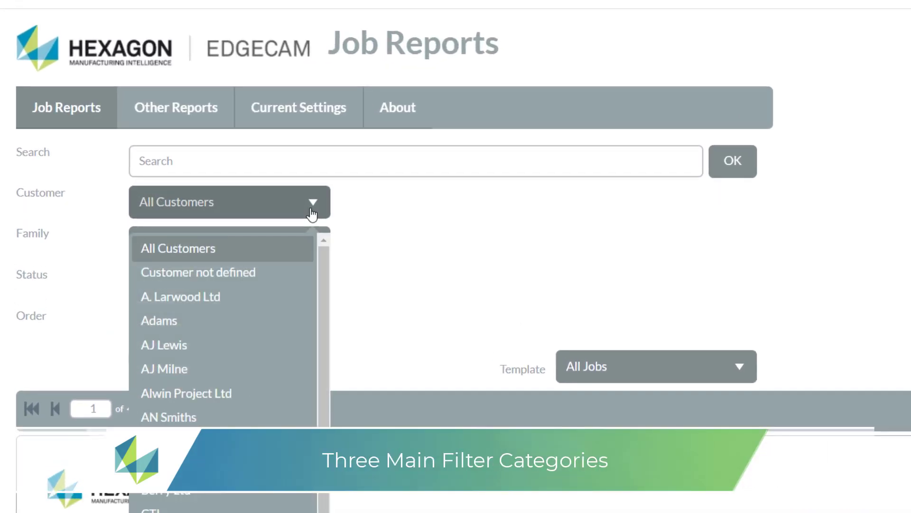
left_click(413, 241)
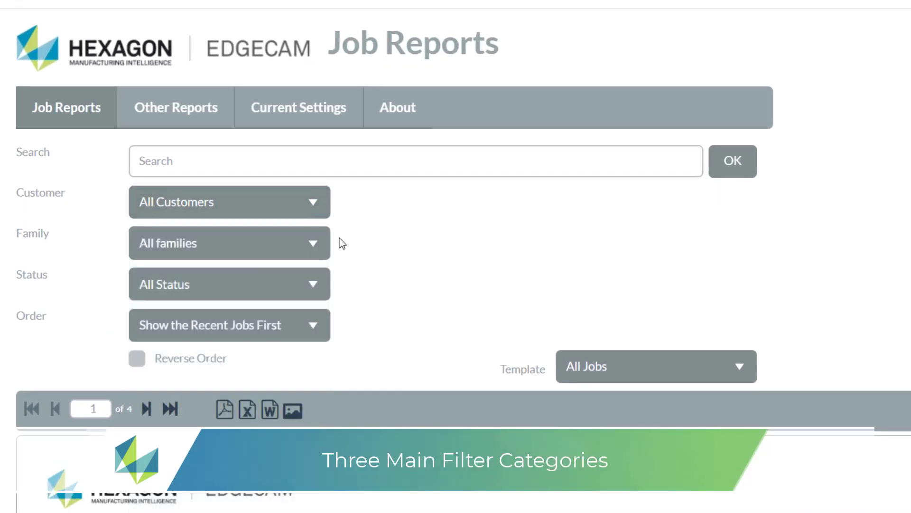
left_click(314, 244)
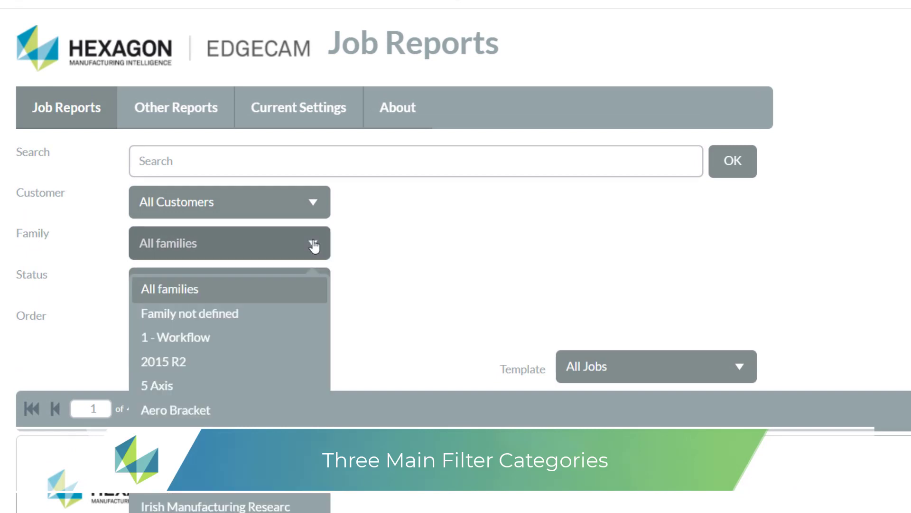
scroll(309, 383, "down", 2)
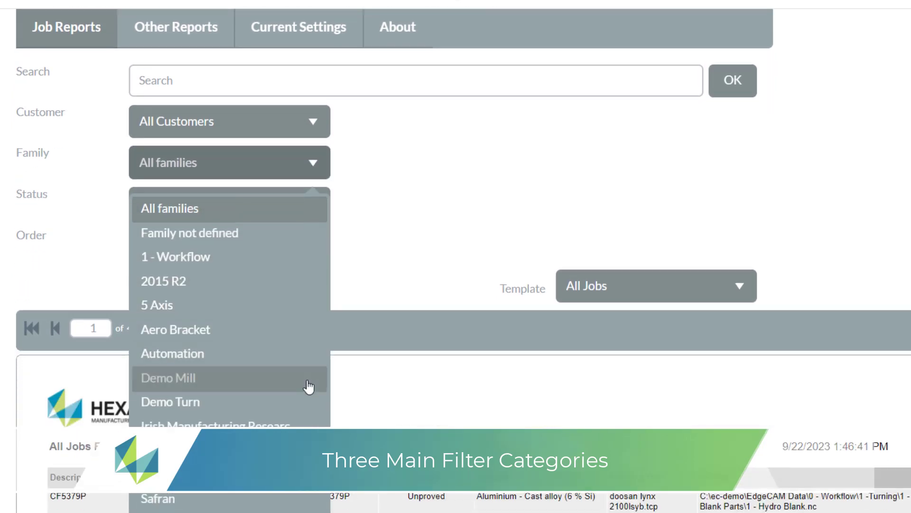
left_click(273, 402)
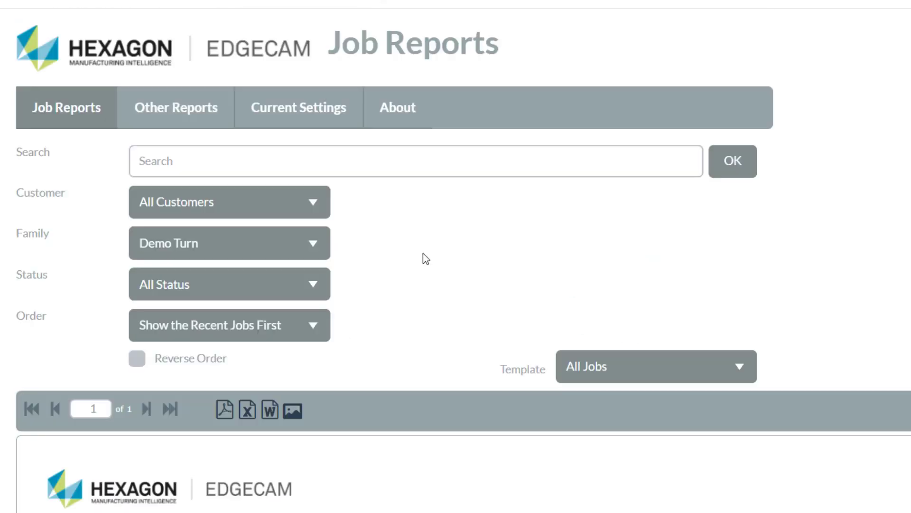
Open the single job report for CF5379P and review its job data and its job, fixture and stock notes
scroll(423, 257, "down", 4)
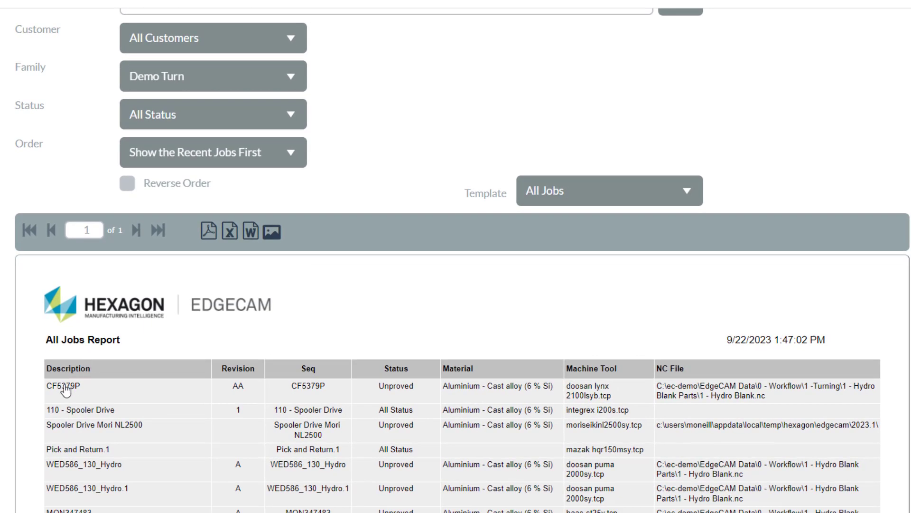
left_click(65, 390)
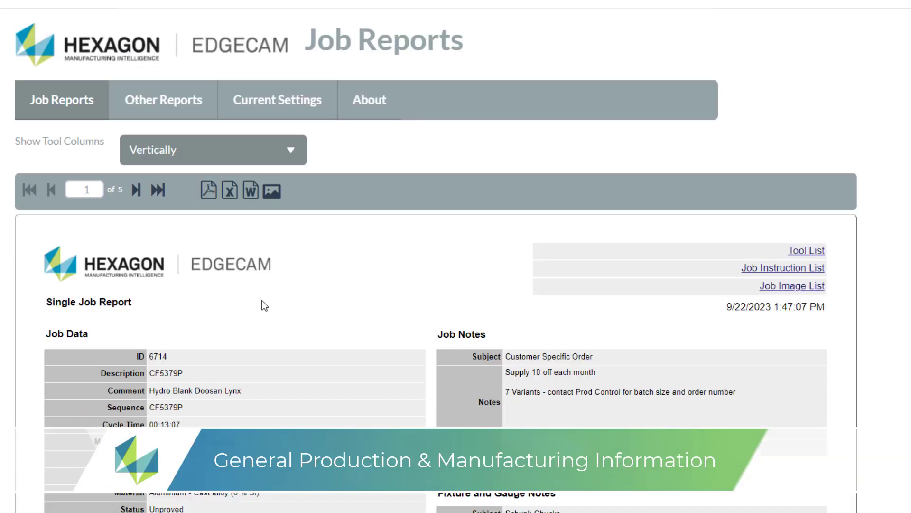
scroll(266, 303, "down", 4)
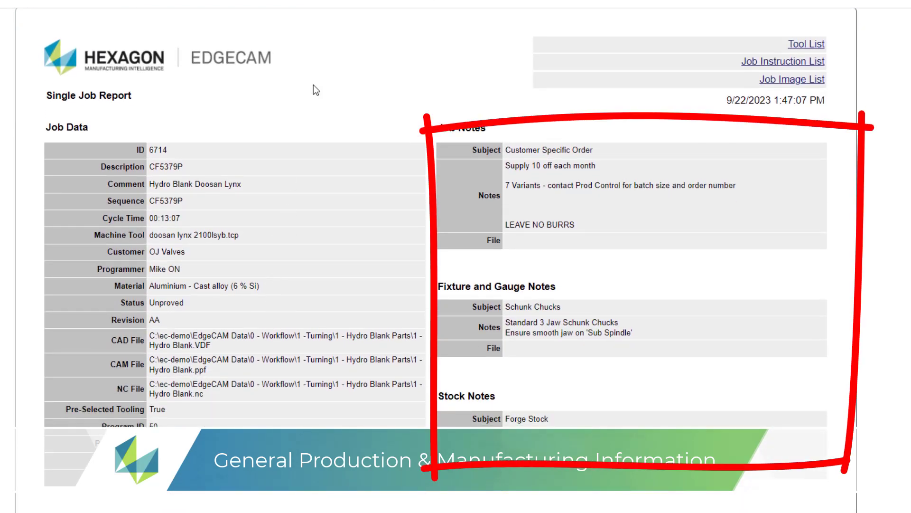
Follow the report's links to its tooling details and examine the Job Instruction List with speeds, feeds and cycle times
left_click(805, 43)
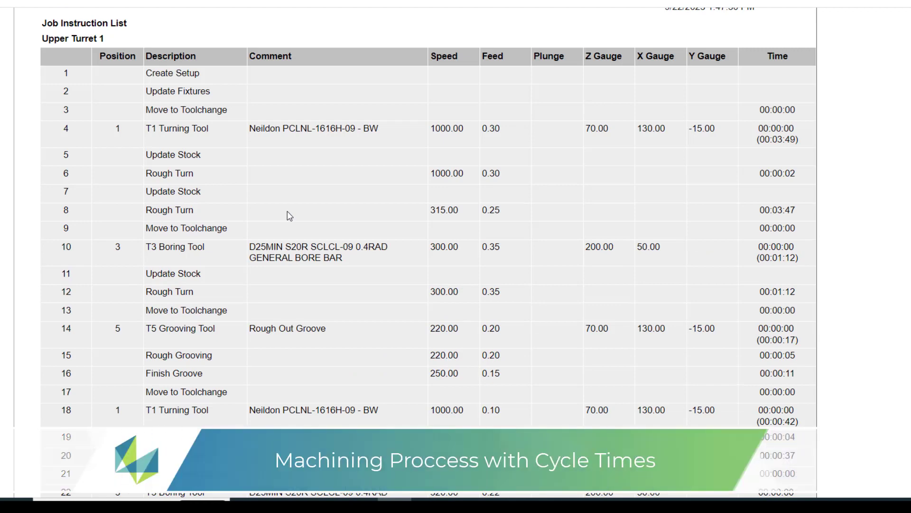
scroll(290, 216, "down", 3)
scroll(290, 215, "up", 8)
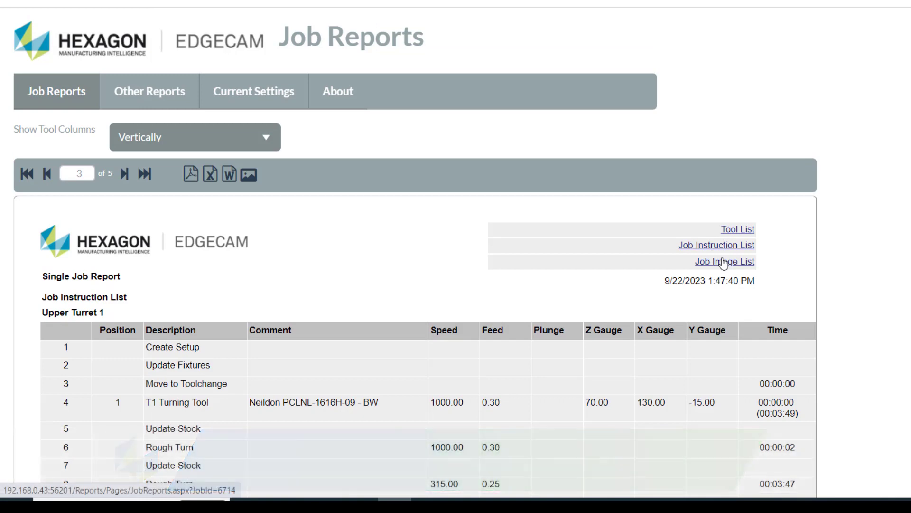
Show the report's Job Image List and look over the images with their descriptions
left_click(722, 259)
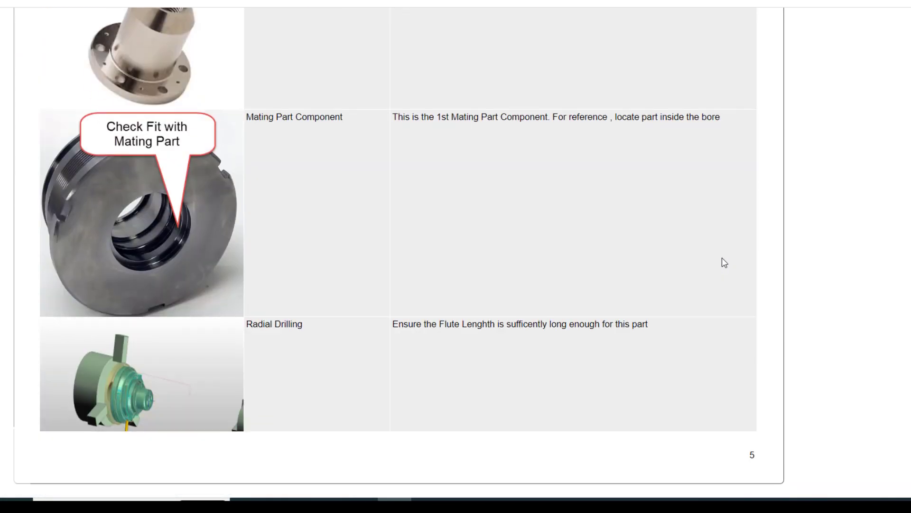
scroll(724, 262, "up", 5)
scroll(176, 238, "down", 4)
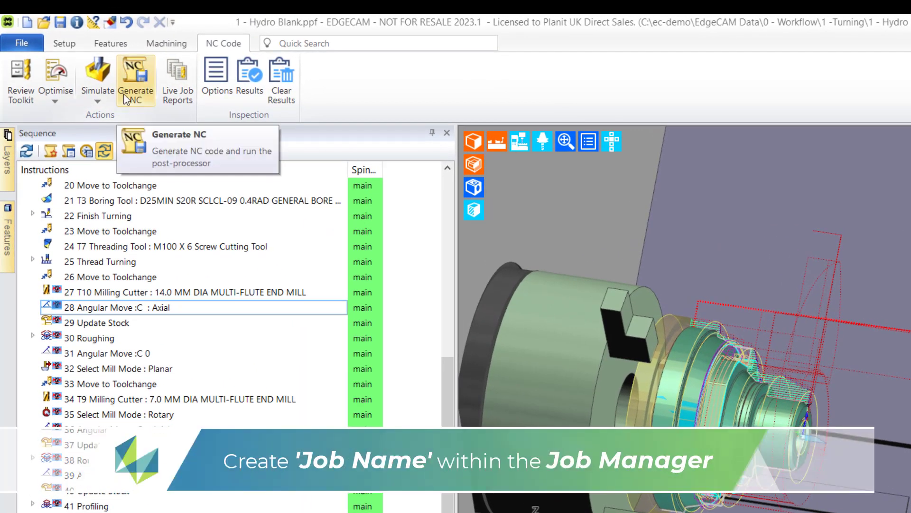
Return to EDGECAM, check the job name in the Generate NC settings and close them
left_click(126, 99)
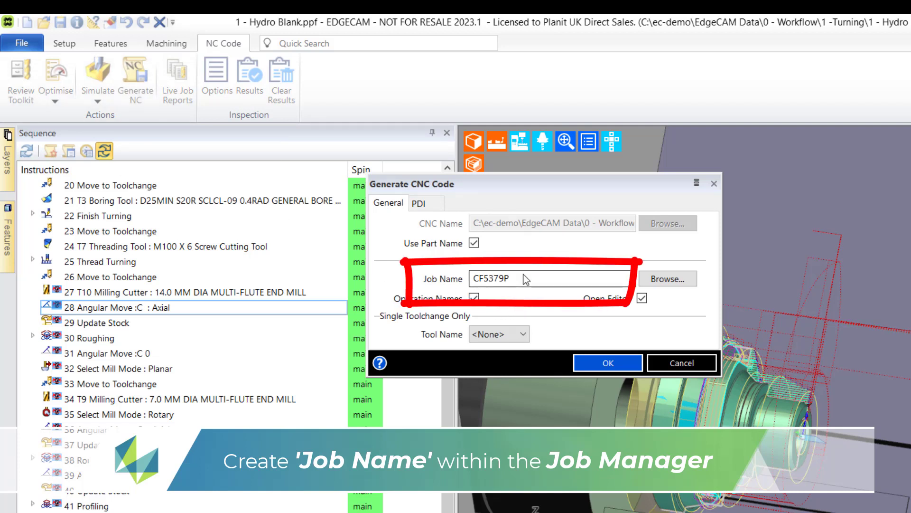
left_click_drag(523, 278, 459, 288)
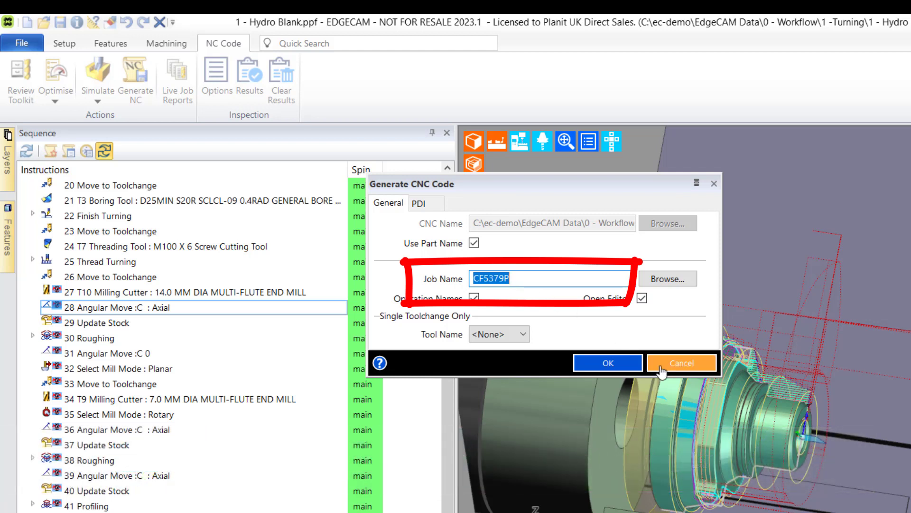
left_click(608, 363)
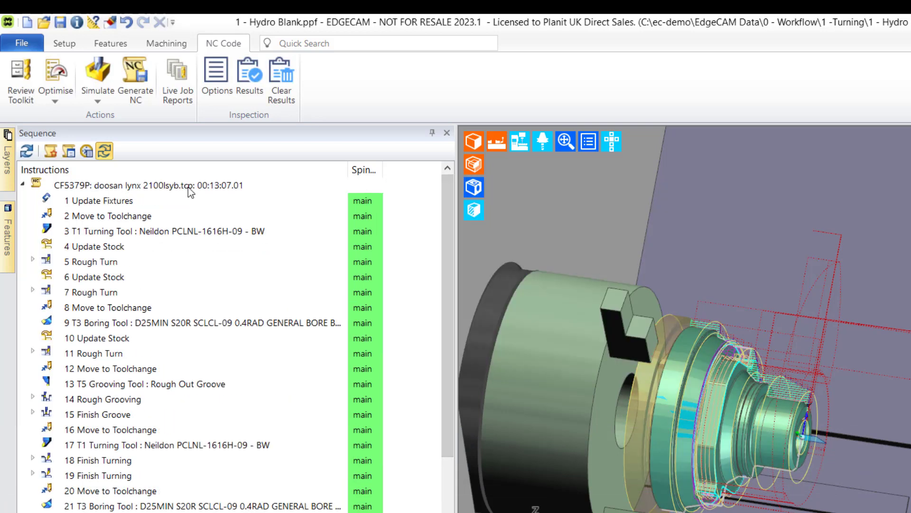
Inspect the Job Data in the sequence's machine parameters and leave without making changes
left_click(187, 186)
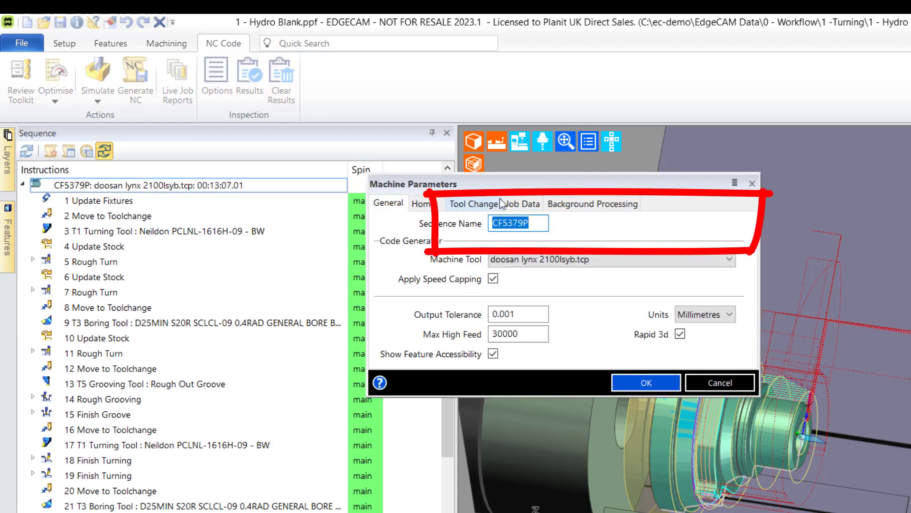
left_click(516, 204)
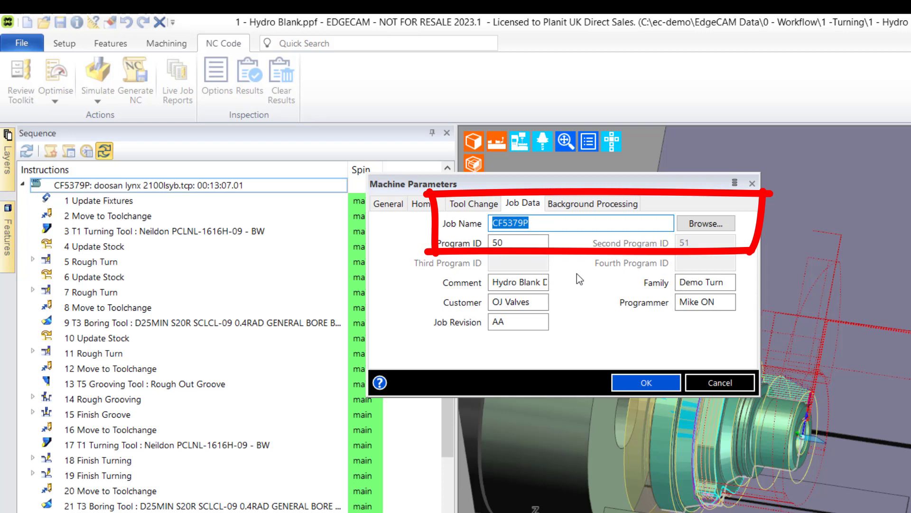
left_click(718, 388)
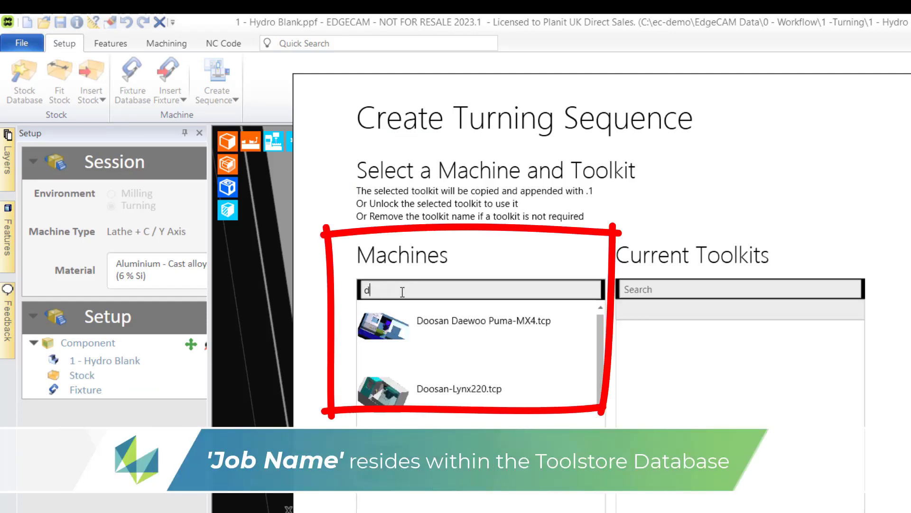
Choose the Doosan Lynx 2100LSYB.tcp machine for the new turning sequence from the machines filtered by "d"
scroll(459, 387, "down", 5)
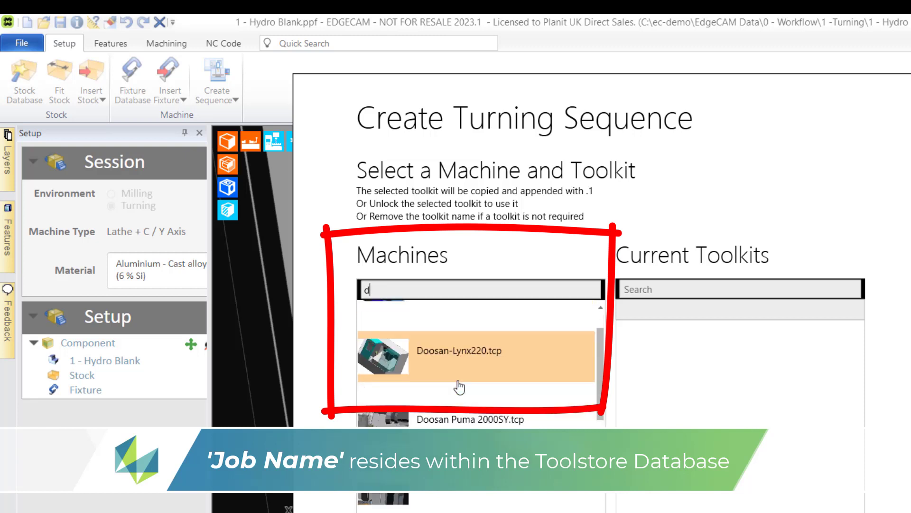
scroll(459, 387, "down", 1)
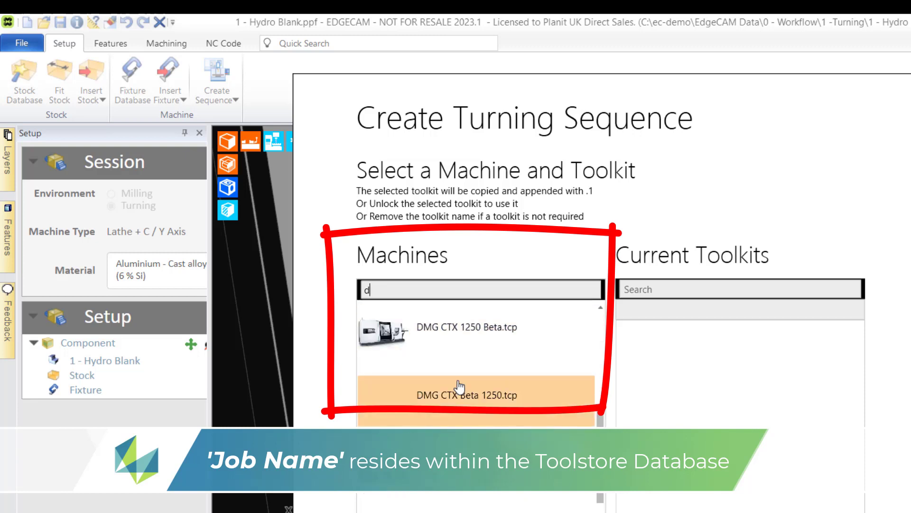
scroll(459, 387, "down", 3)
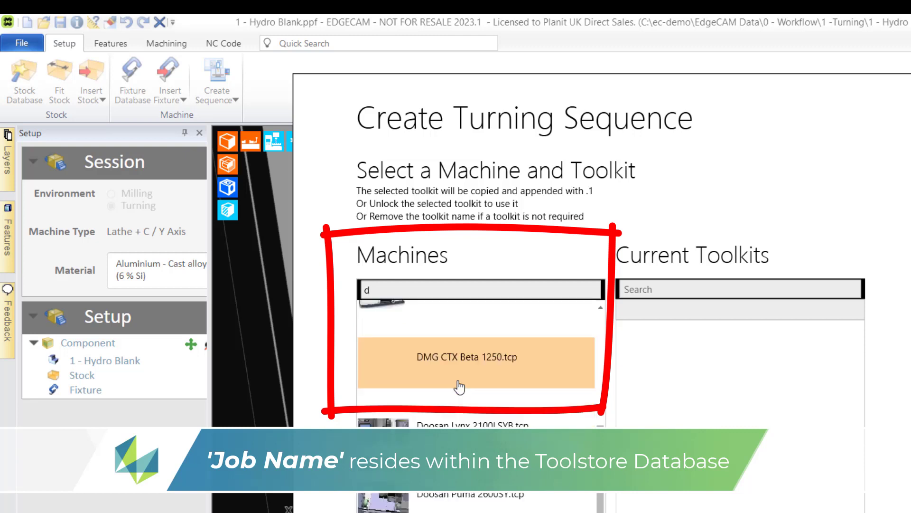
left_click(467, 435)
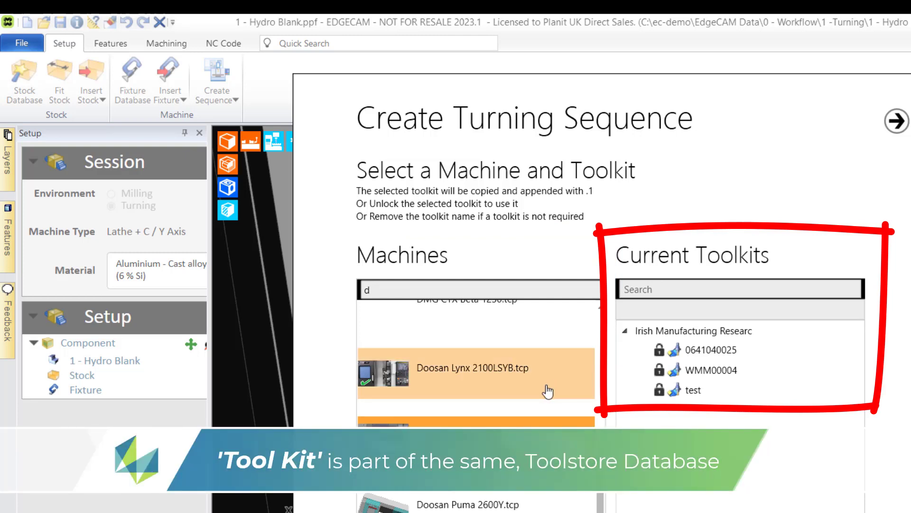
left_click(486, 380)
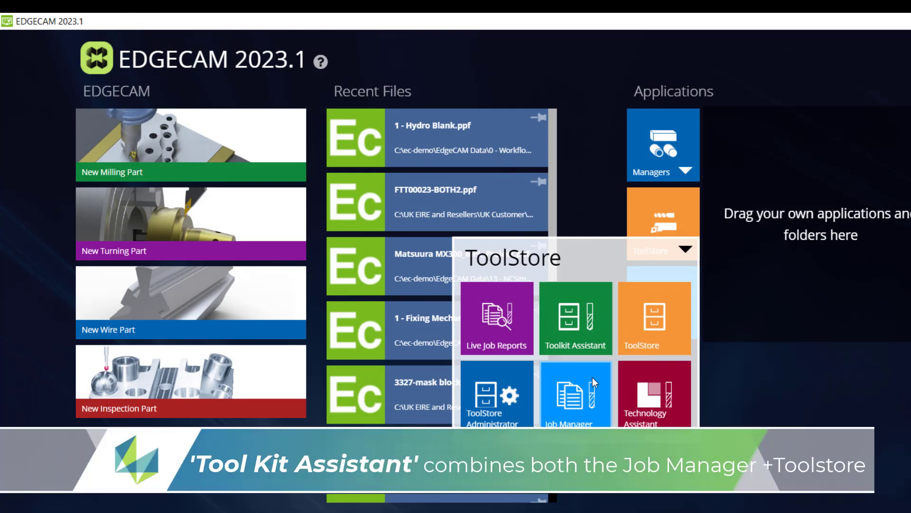
Open the Toolkit Assistant and bring up the CF5379P job from the Demo Turn family for editing
left_click(577, 335)
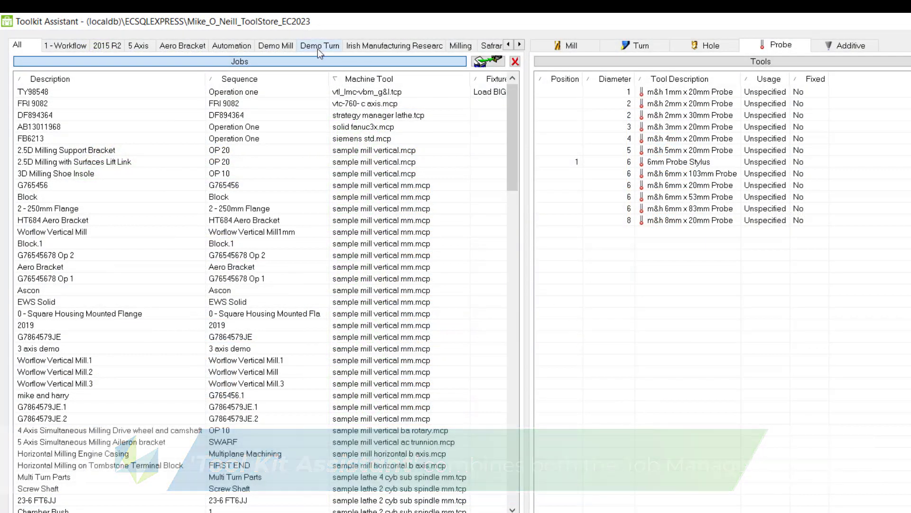
left_click(318, 46)
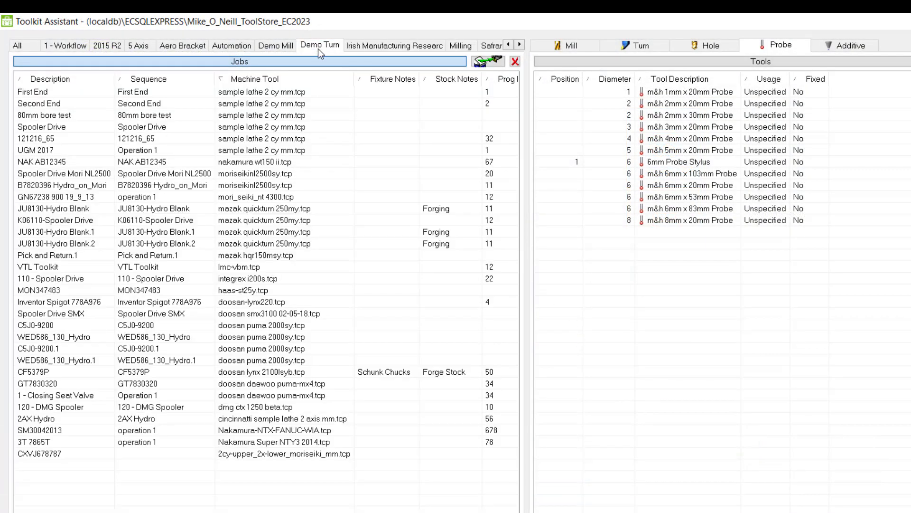
left_click(273, 372)
right_click(273, 375)
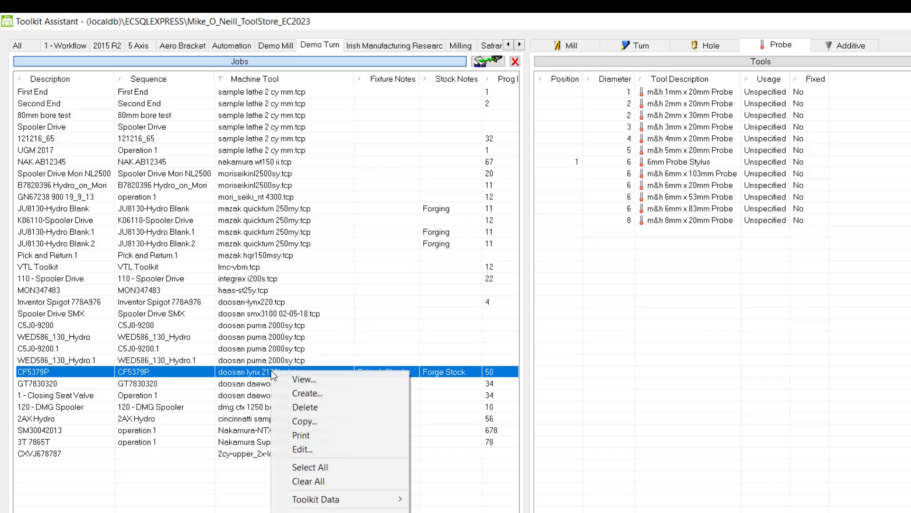
left_click(313, 451)
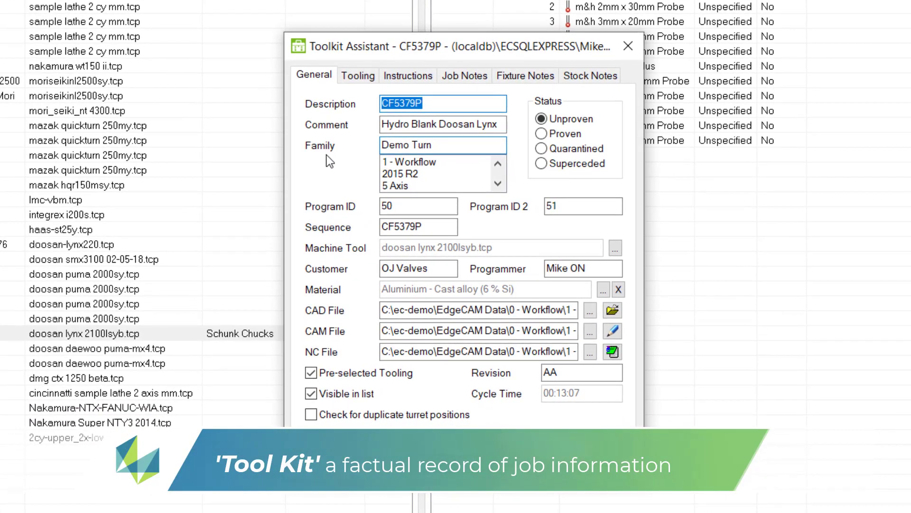
Look through the job's tooling, instructions, job notes, fixture notes and stock notes, and leave the job record
left_click(347, 76)
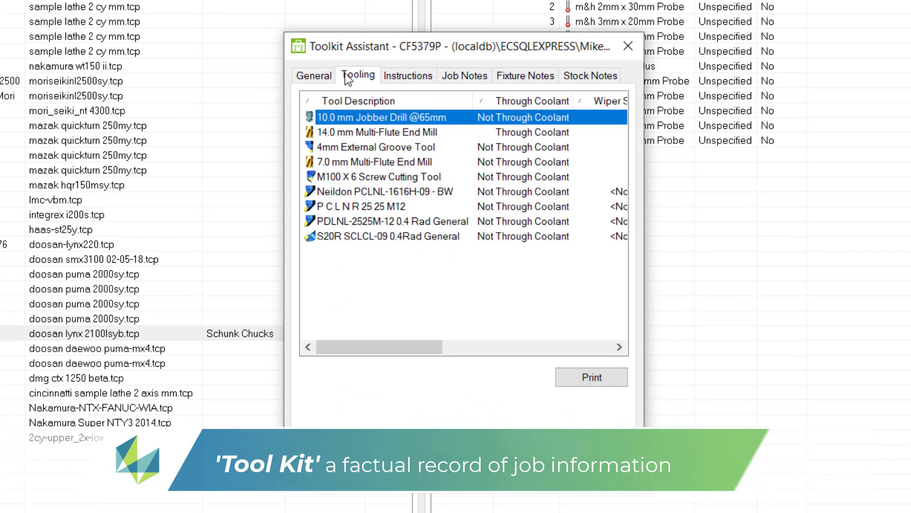
left_click(391, 76)
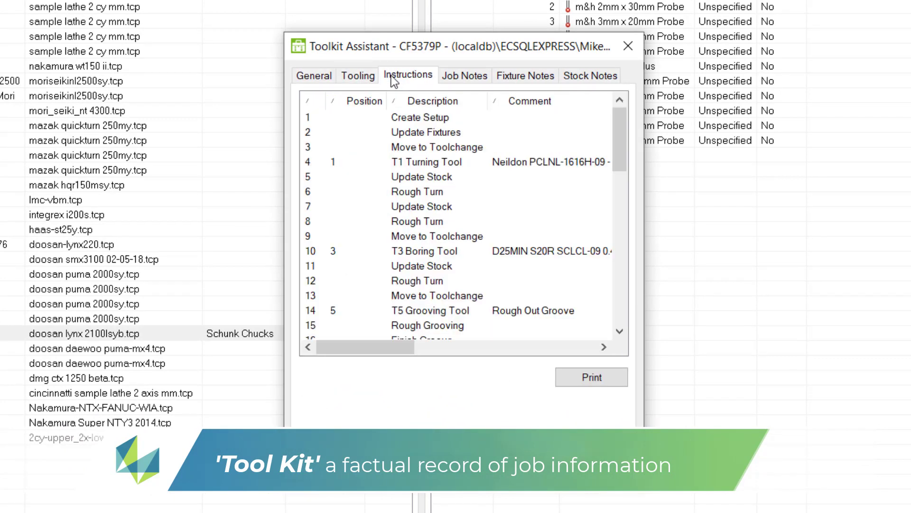
left_click(453, 76)
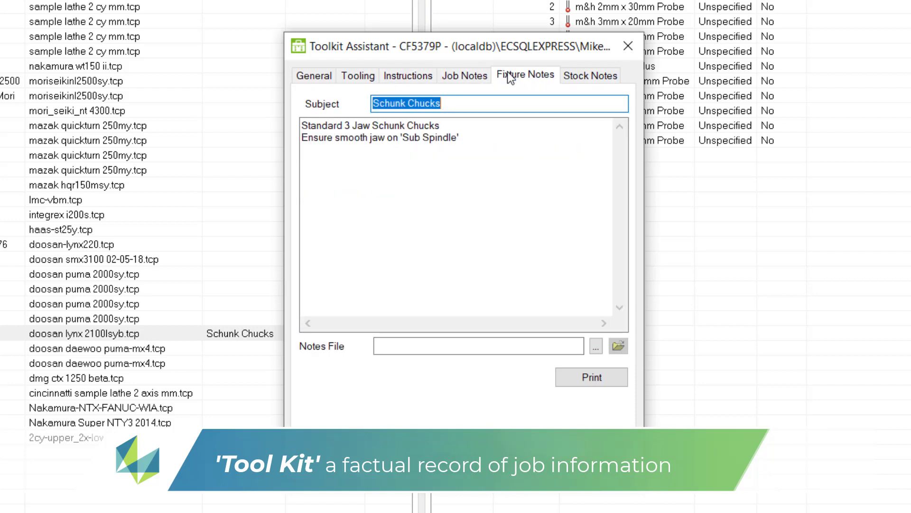
left_click(576, 76)
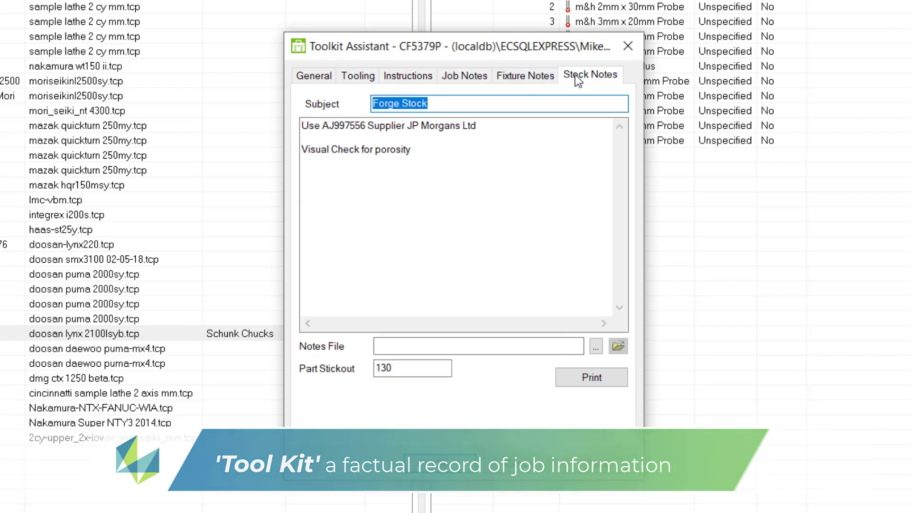
left_click(519, 464)
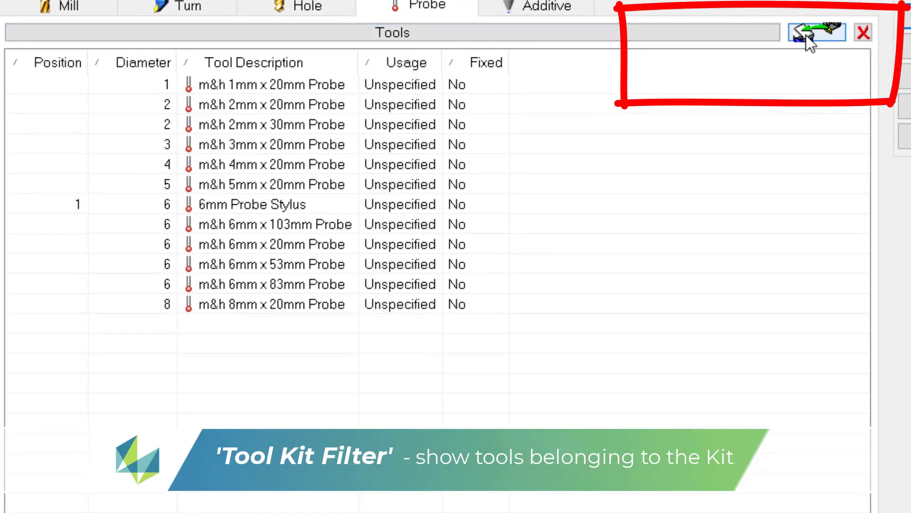
Filter the tools to the job's kit, review its mill, turn and hole tools, and compare with the unfiltered hole list
left_click(808, 38)
left_click(108, 9)
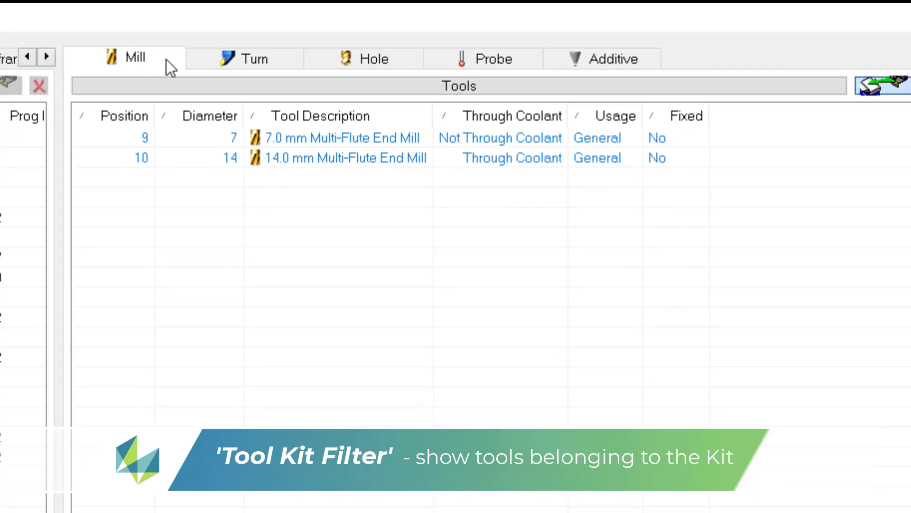
left_click(158, 7)
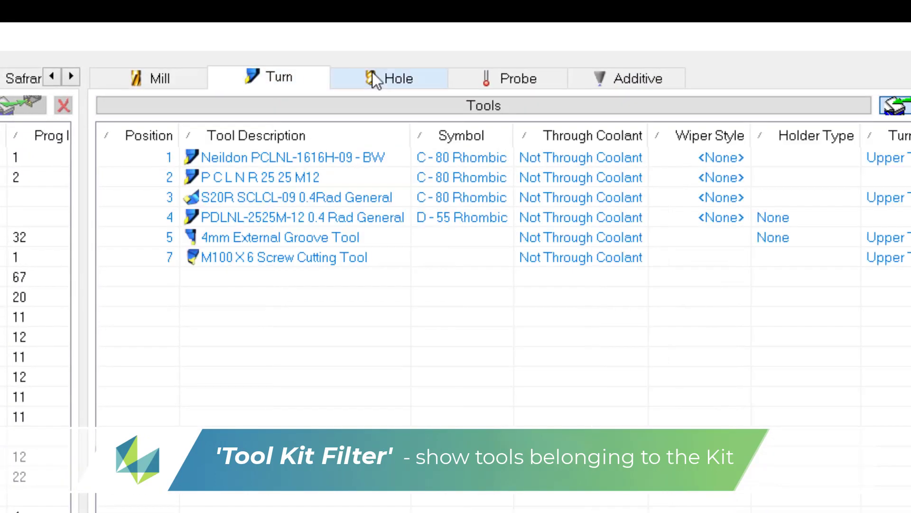
left_click(401, 80)
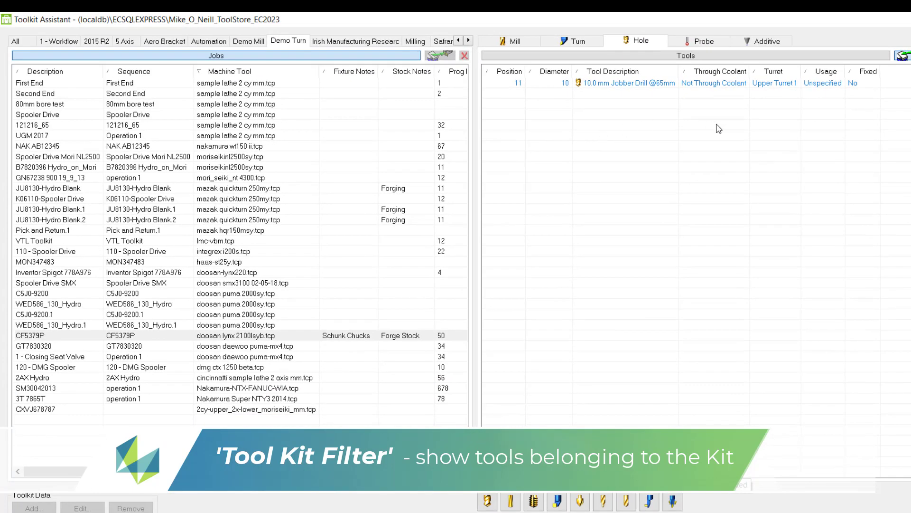
left_click(719, 128)
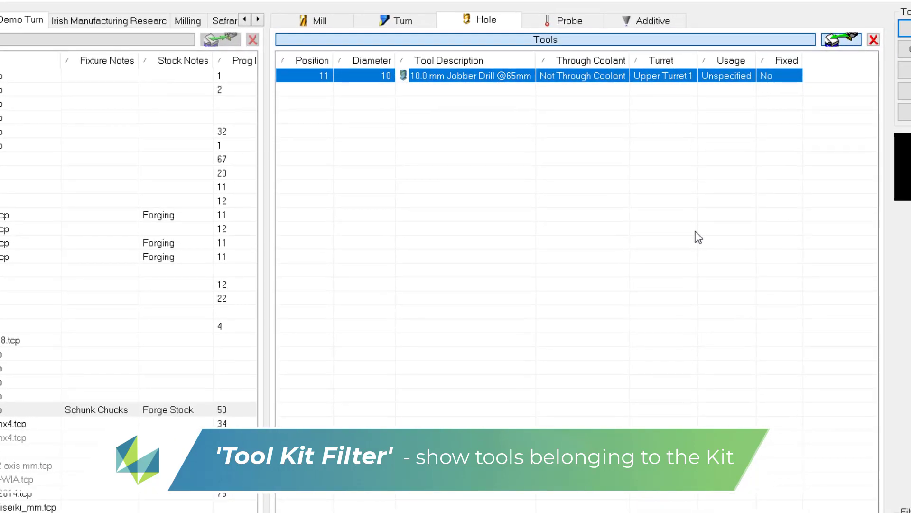
left_click(841, 42)
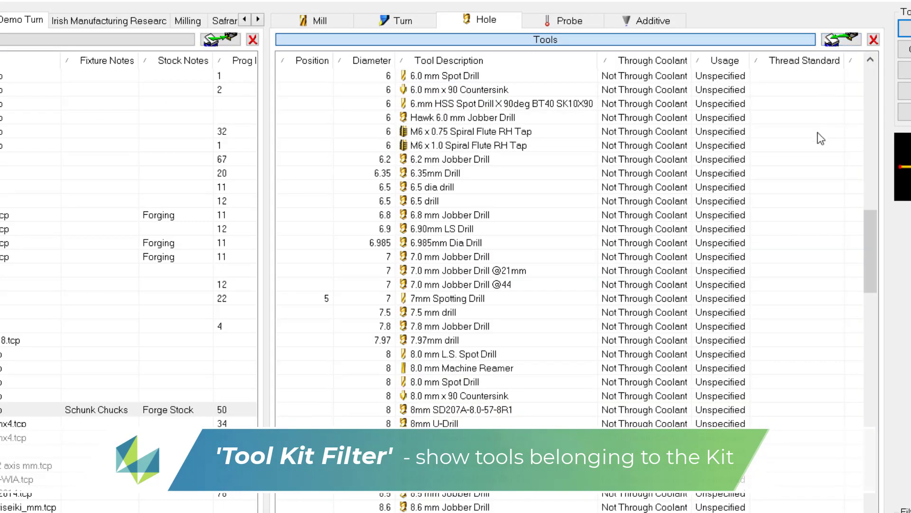
left_click(835, 42)
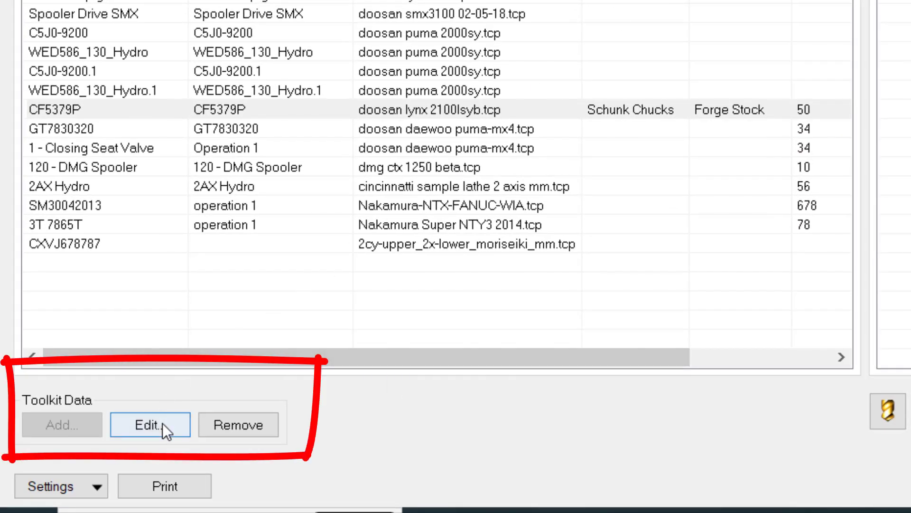
left_click(164, 423)
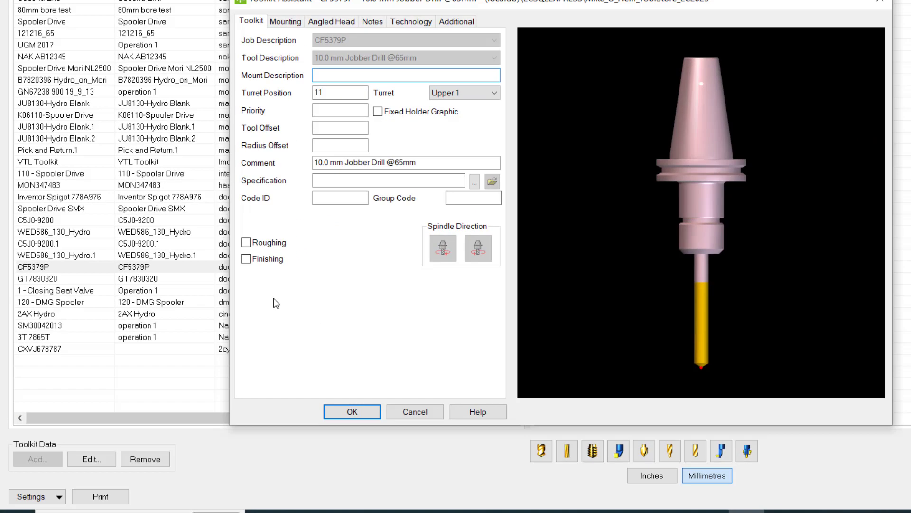
left_click_drag(537, 175, 698, 159)
left_click(285, 21)
left_click(326, 25)
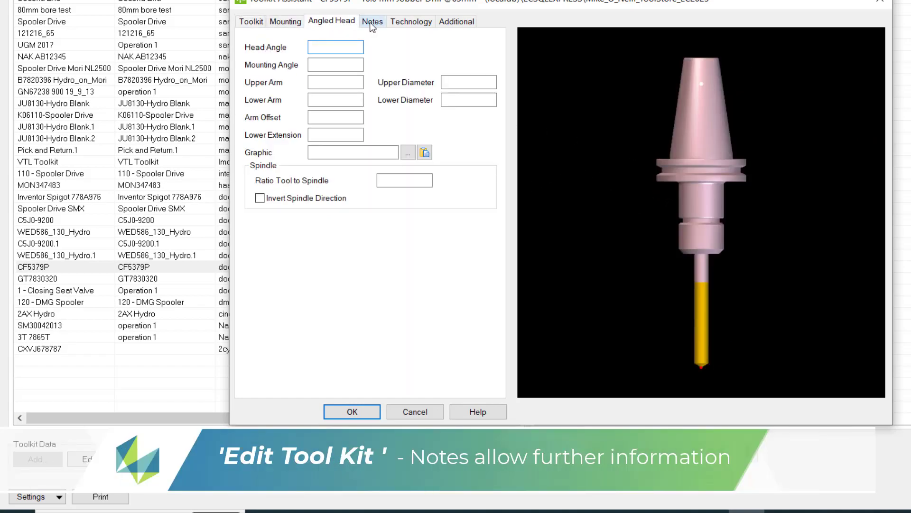
left_click(372, 25)
left_click(411, 23)
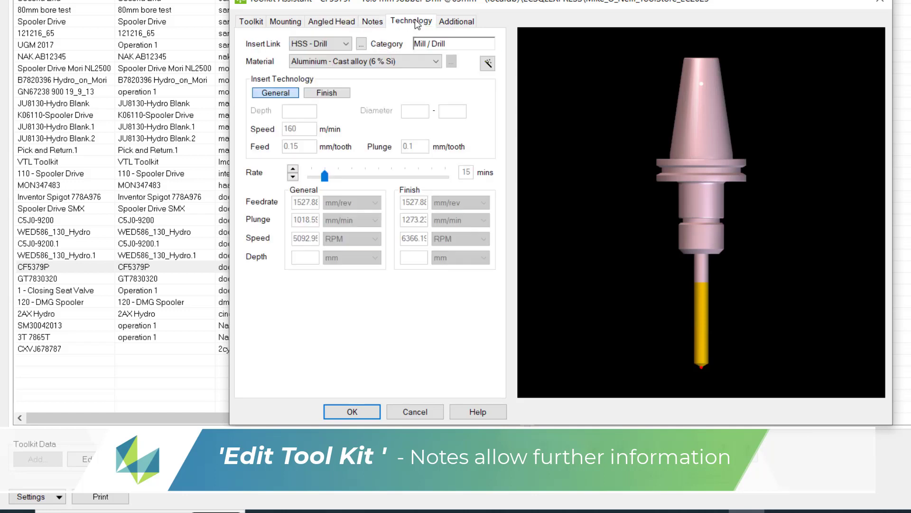
left_click(446, 25)
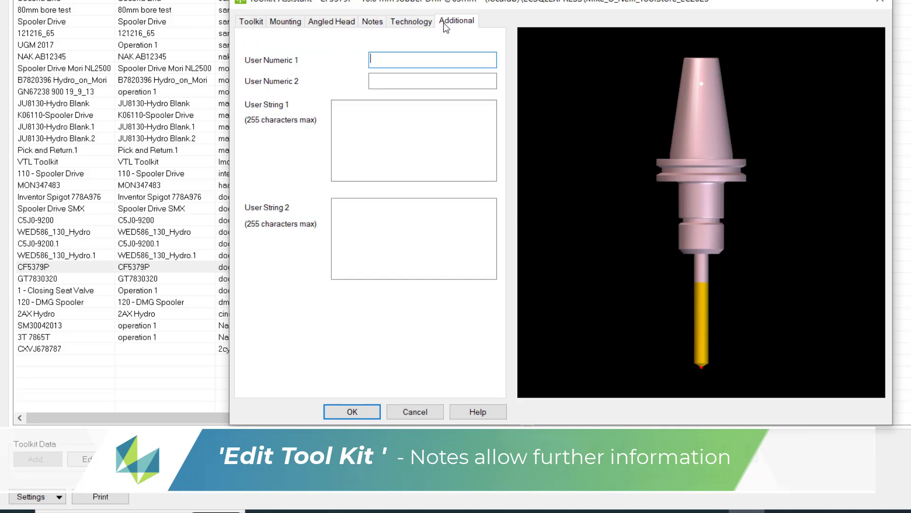
left_click(411, 23)
Add a note to the drill with subject "Drill" and text "Drill Flute - Check for Overall Length", and save it
left_click(377, 22)
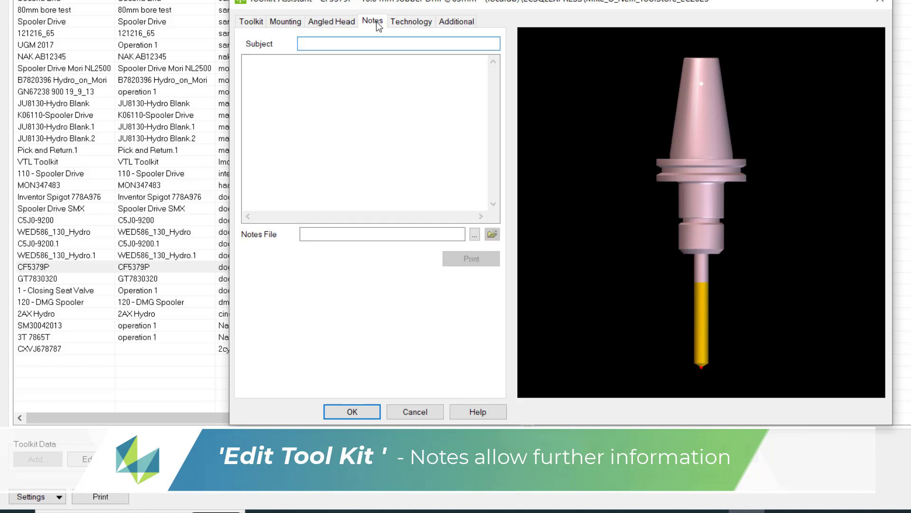
type("Drill")
key("Tab")
type("F")
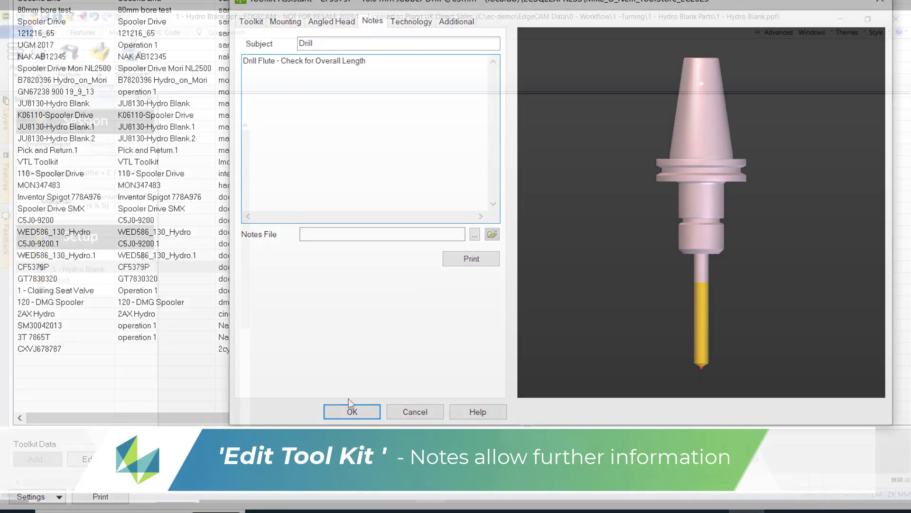
left_click(357, 410)
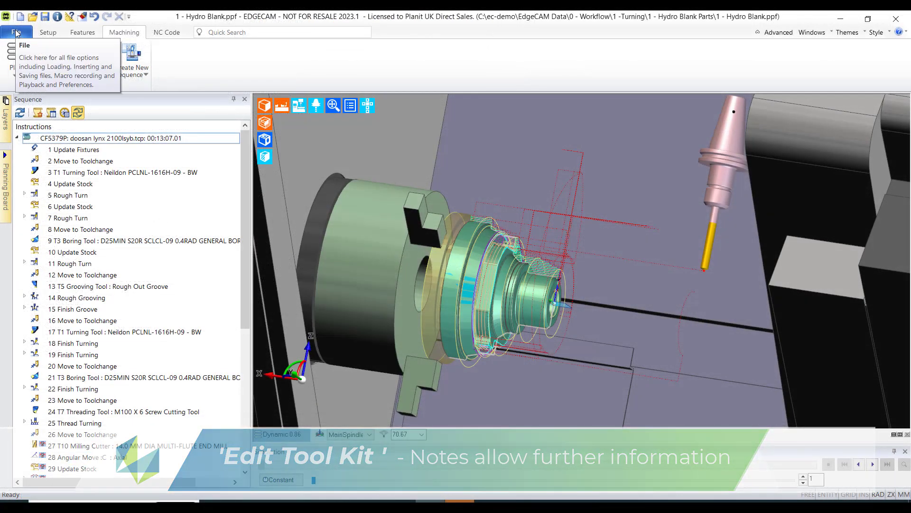
Switch to EDGECAM and start saving a job image of the current part view
left_click(16, 31)
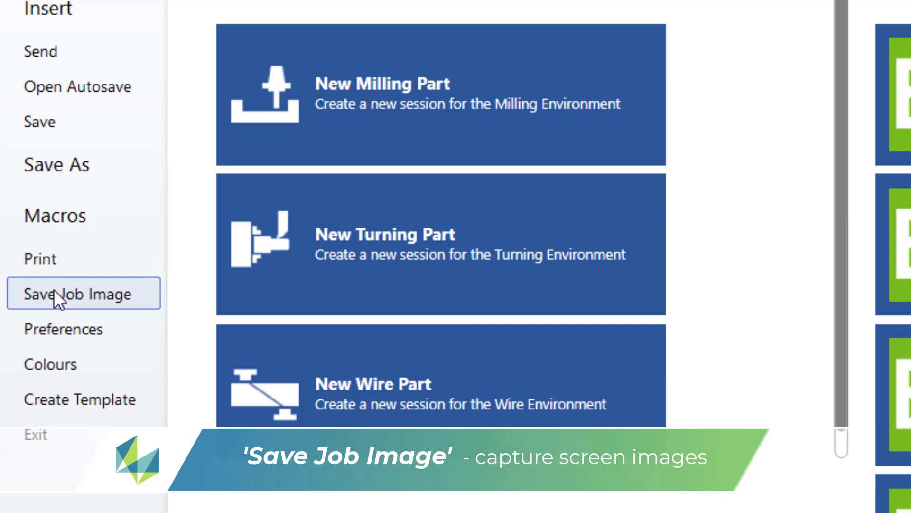
left_click(53, 288)
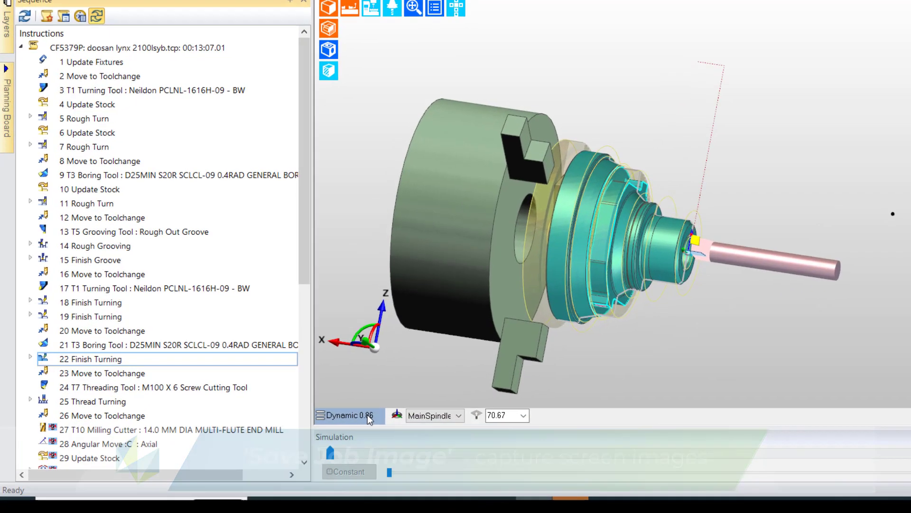
Show the component in cross-section by configuring the view with positive clipping at the X level
left_click(266, 434)
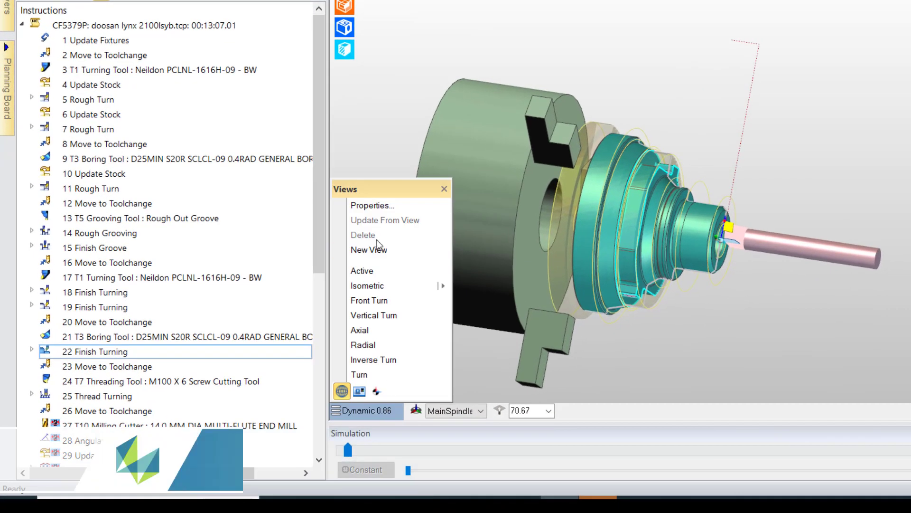
left_click(396, 256)
left_click(520, 81)
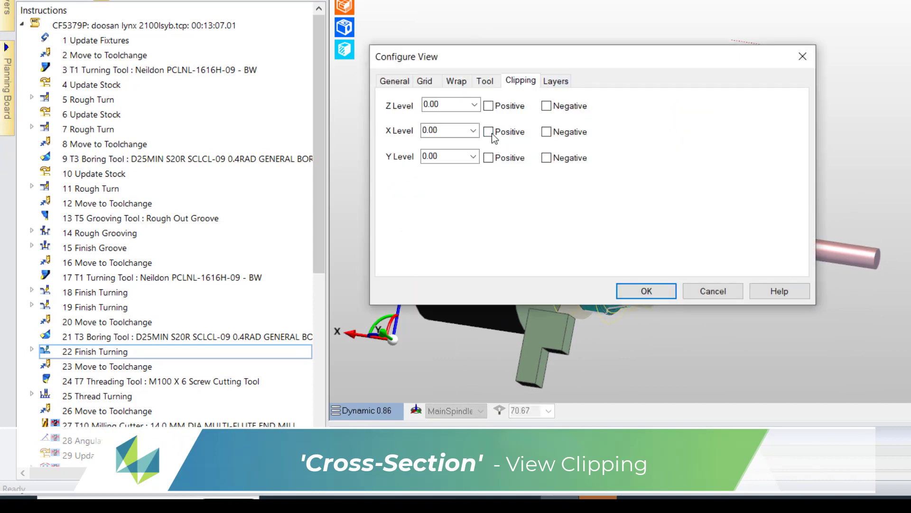
left_click(646, 290)
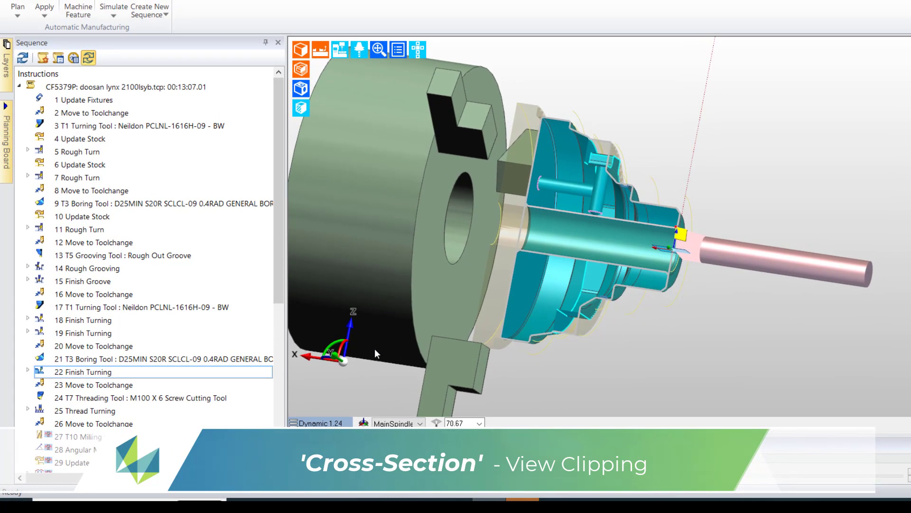
left_click(242, 109)
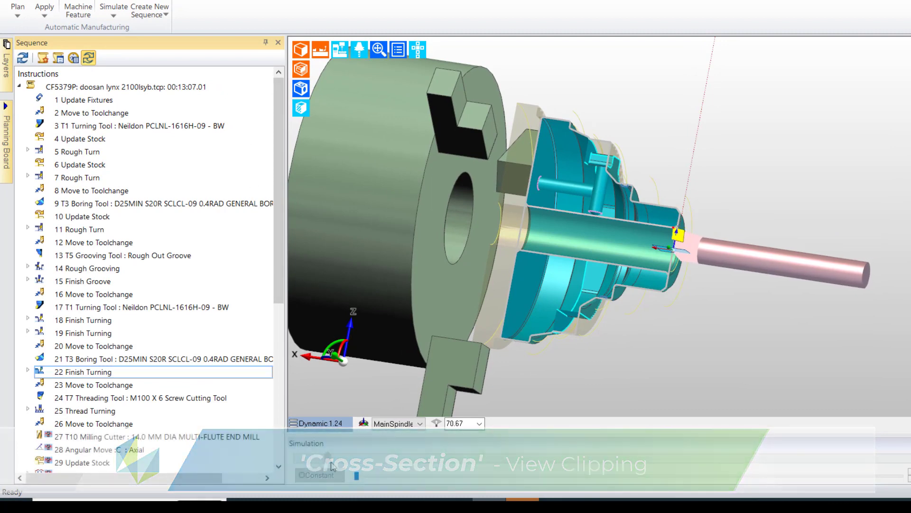
Save the sectioned view as a job image named "Finish Bore"
left_click(14, 1)
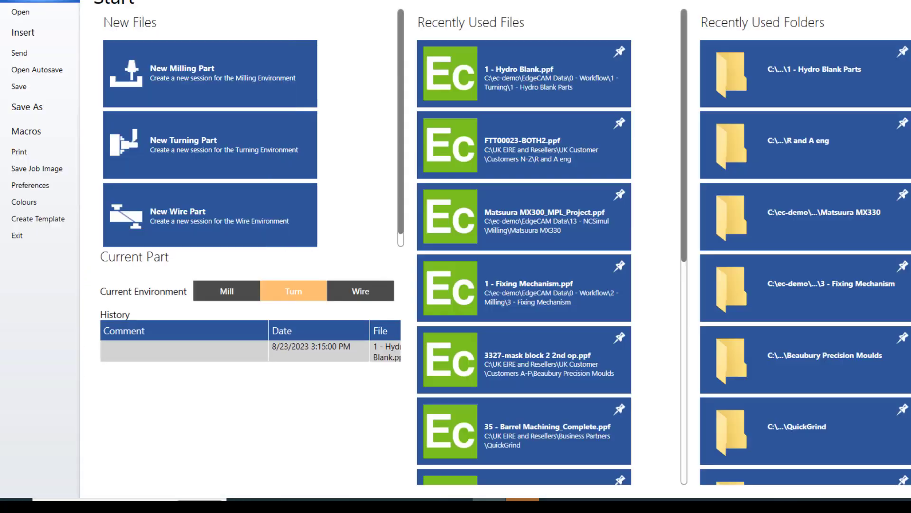
left_click(37, 169)
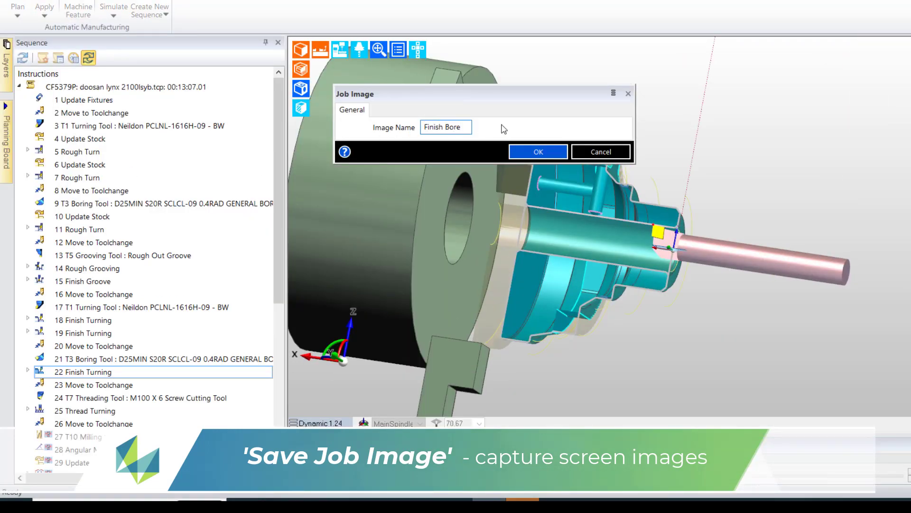
left_click(539, 152)
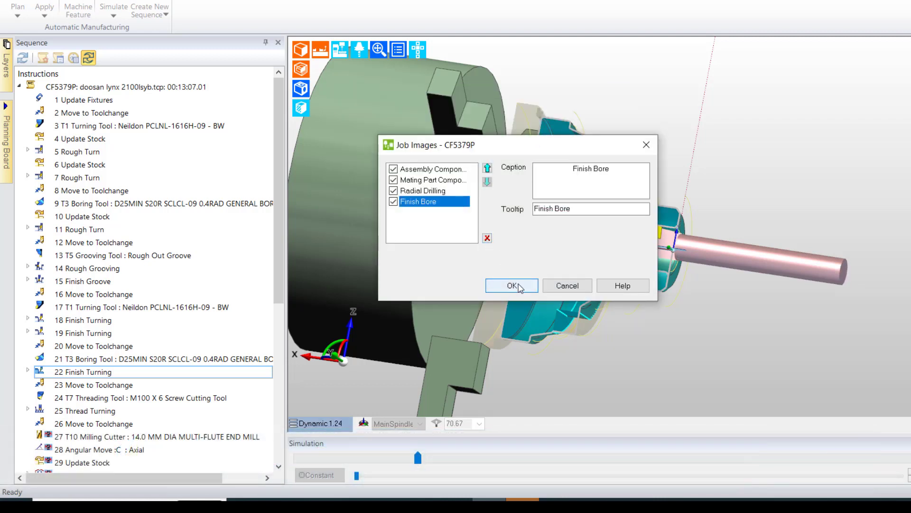
Move the Finish Bore image up three places in the CF5379P job images and save the order
left_click(488, 167)
left_click(488, 167)
left_click(488, 167)
left_click(521, 281)
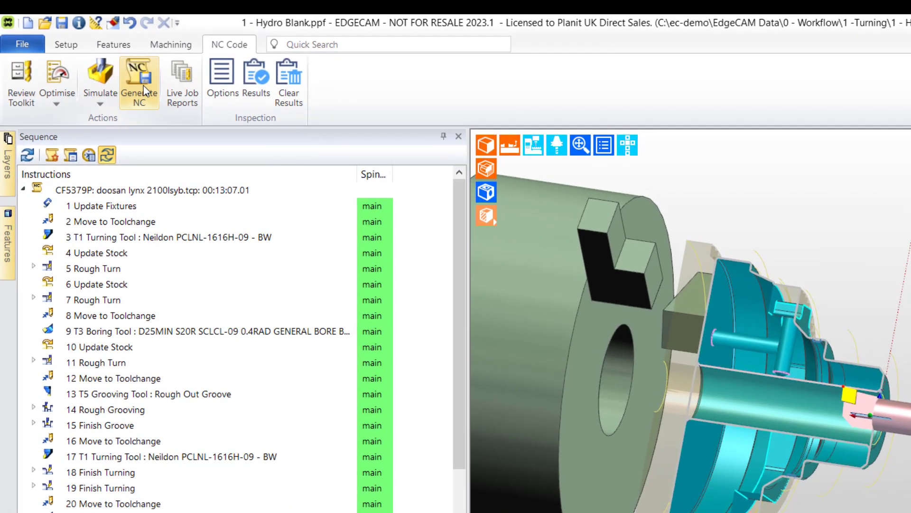
Generate the CNC code under job name CF5379P and answer the question about removing the job's unused tools
left_click(138, 81)
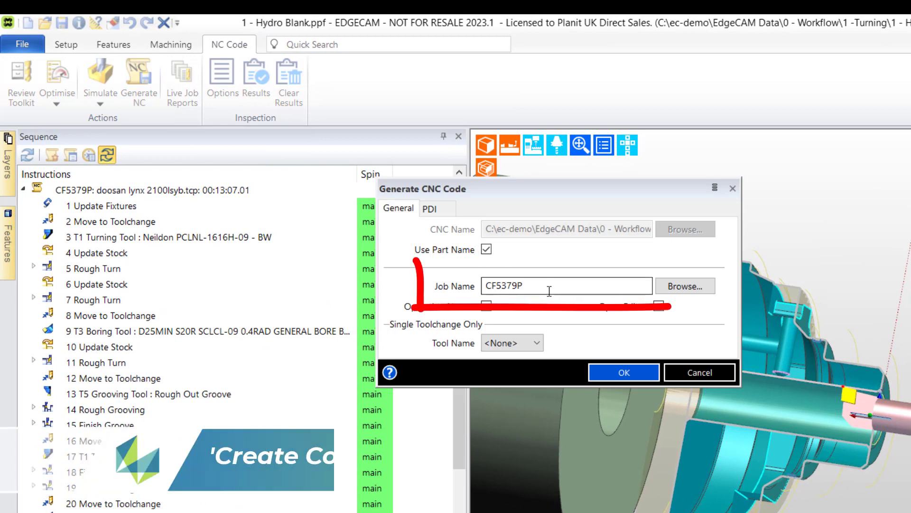
left_click(617, 305)
left_click(624, 375)
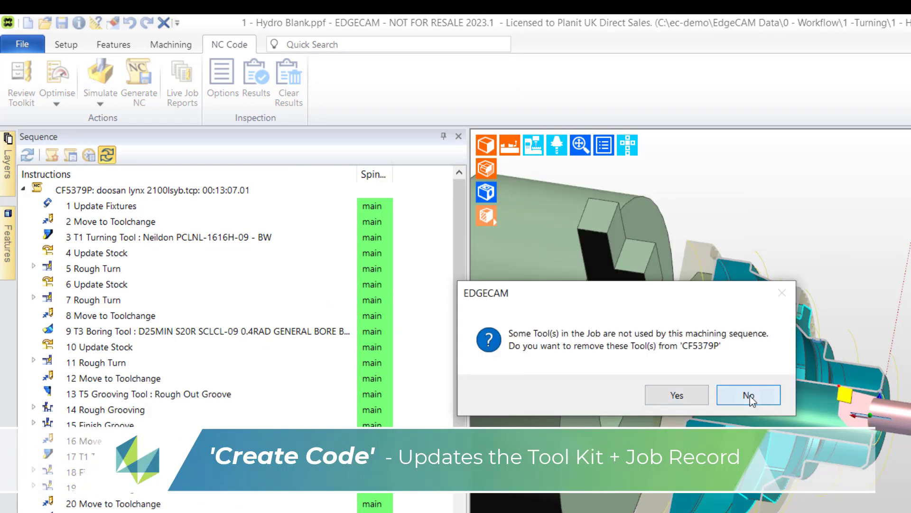
left_click(751, 340)
left_click(691, 394)
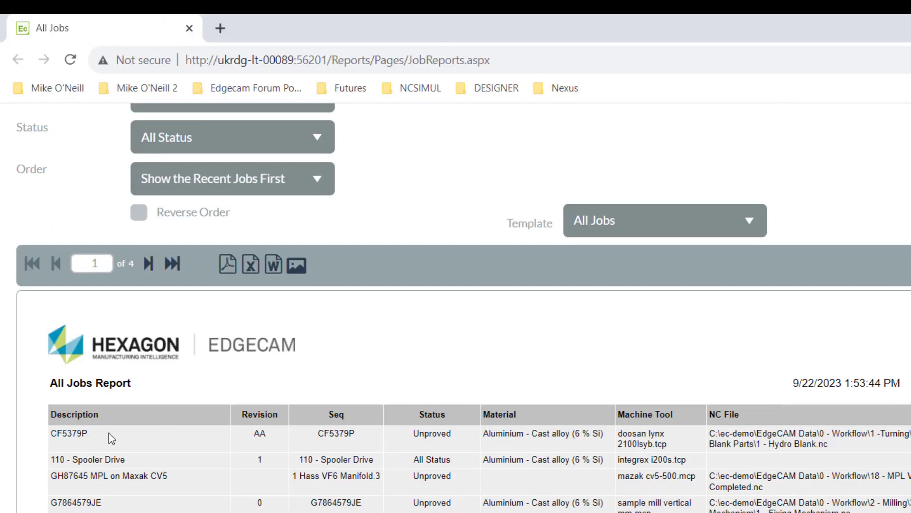
View the Finish Bore image at full size from the job image list in the CF5379P report
left_click(71, 435)
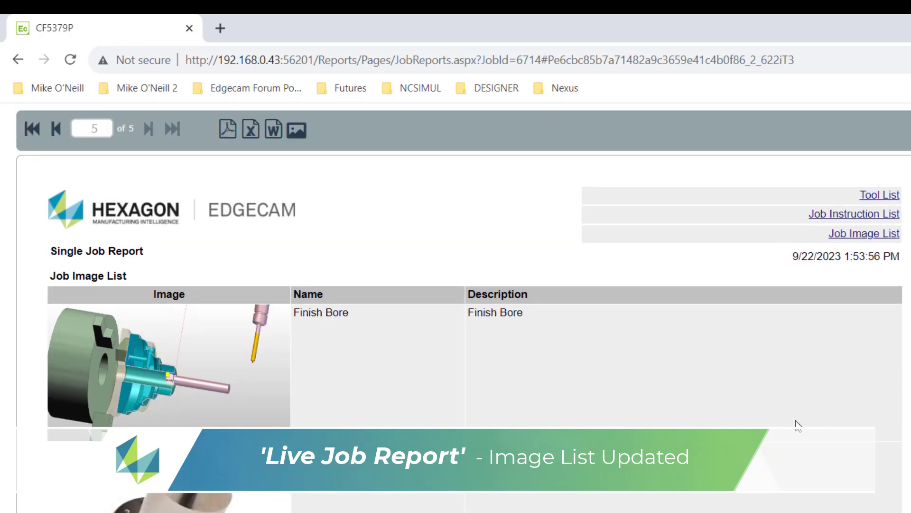
scroll(427, 380, "down", 3)
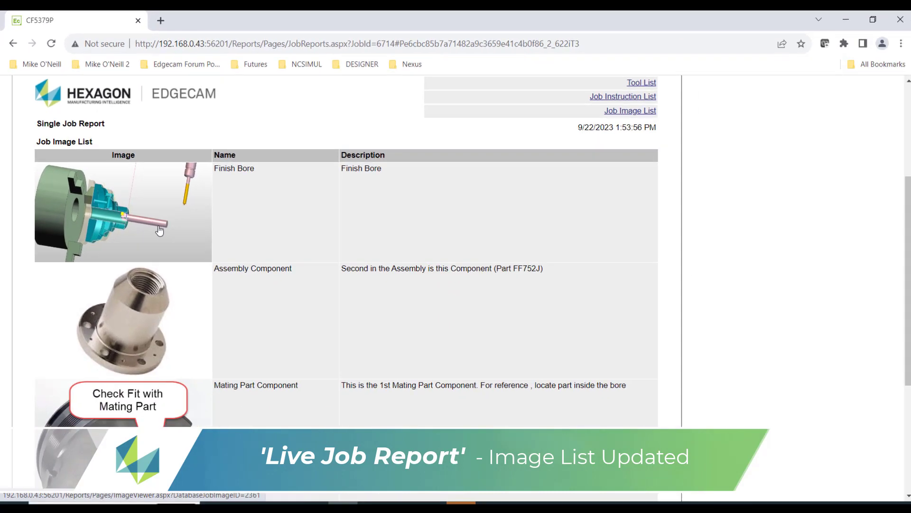
left_click(219, 390)
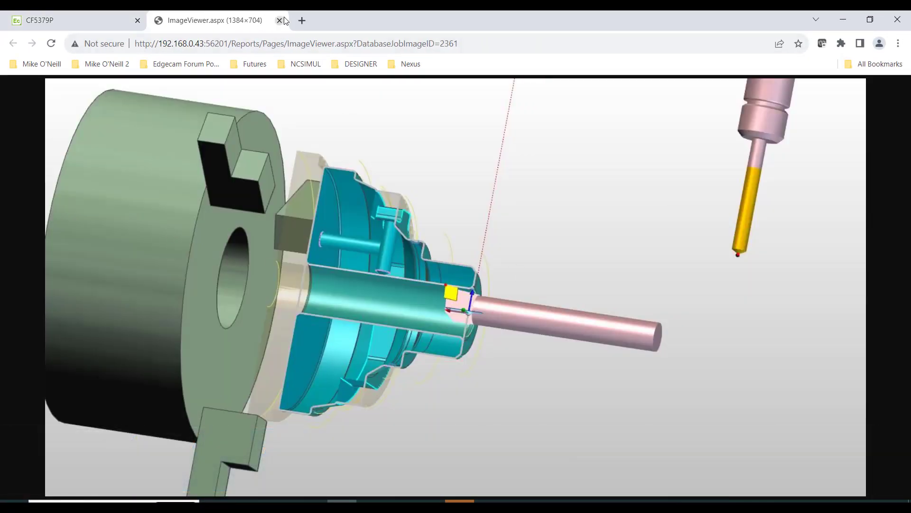
left_click(280, 20)
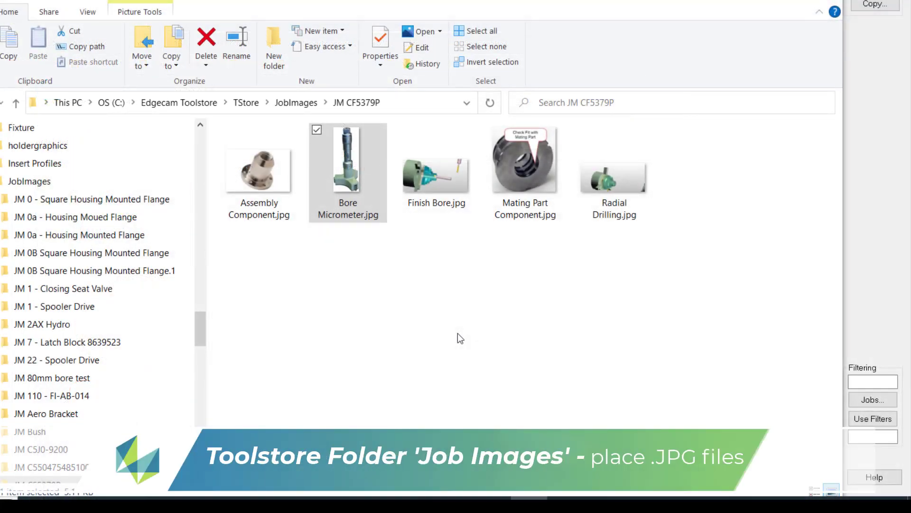
Show the full path of the JM CF5379P images folder and open the report images of job CF5379P
left_click(398, 107)
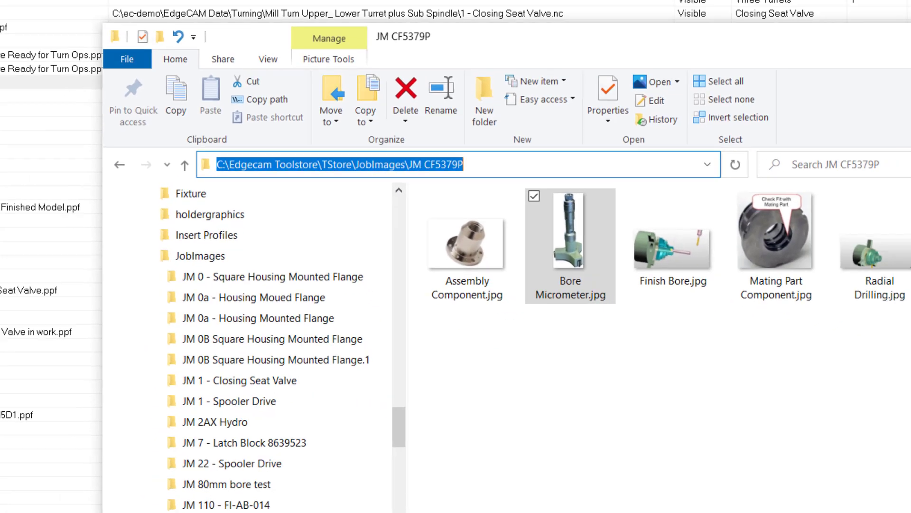
left_click(498, 109)
right_click(498, 109)
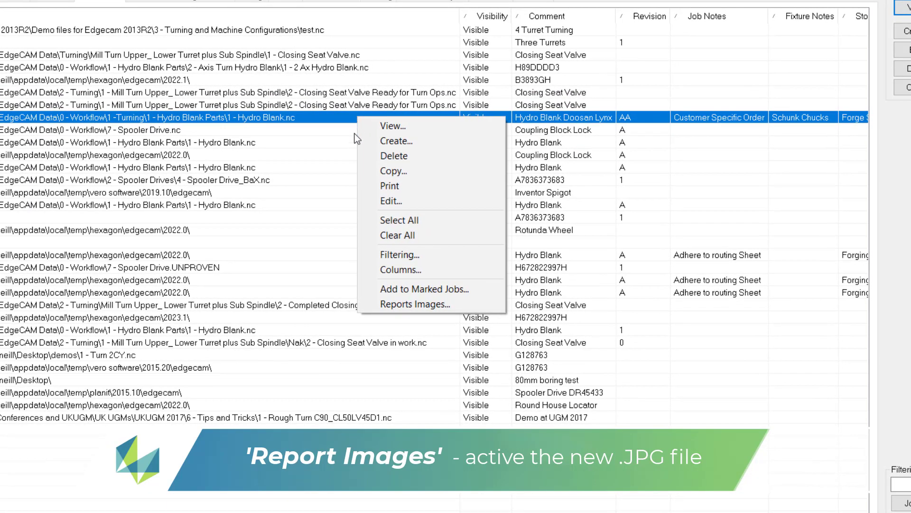
left_click(370, 308)
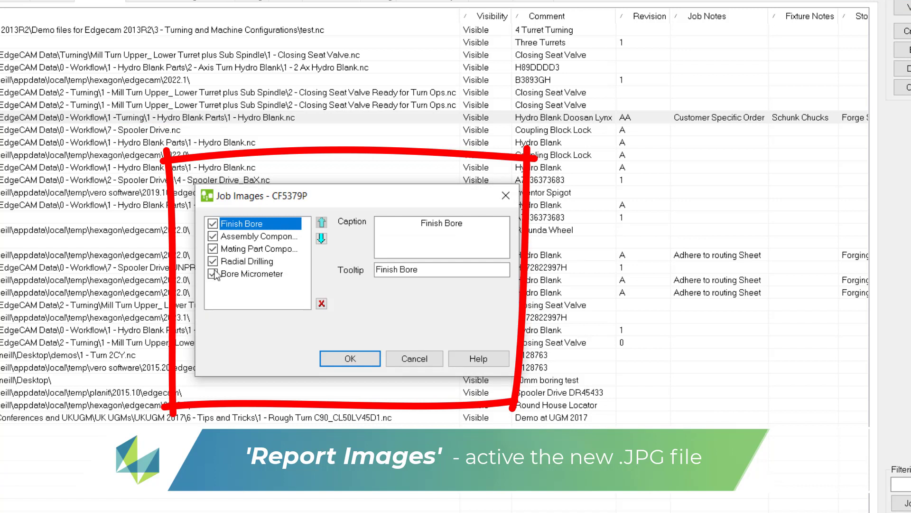
Set the caption of the Bore Micrometer job image to "Bore Micrometer - Please Calibrate" and save it
left_click(221, 261)
left_click(230, 272)
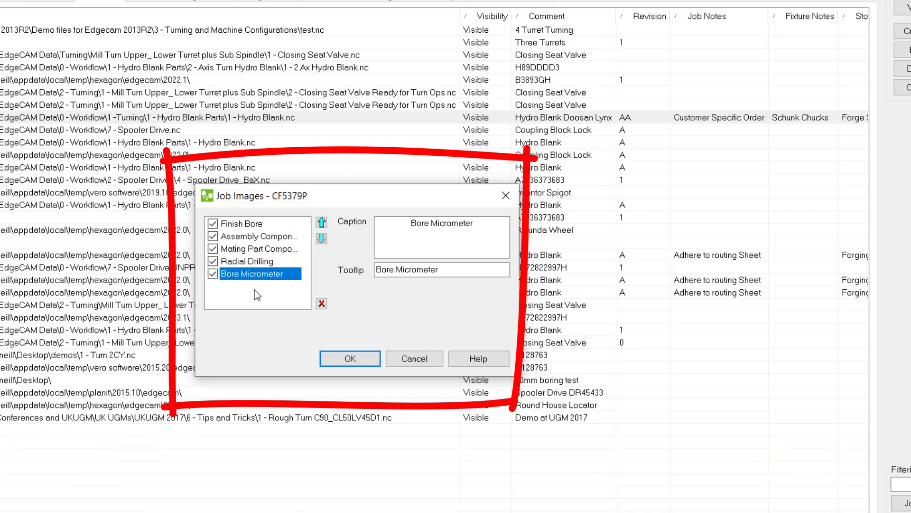
left_click(488, 221)
type("- Pleas")
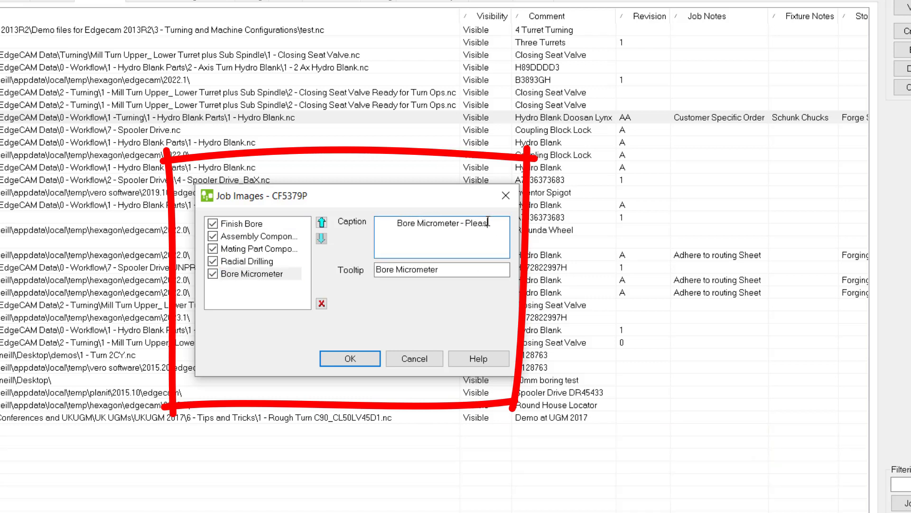
type("e Calibrate")
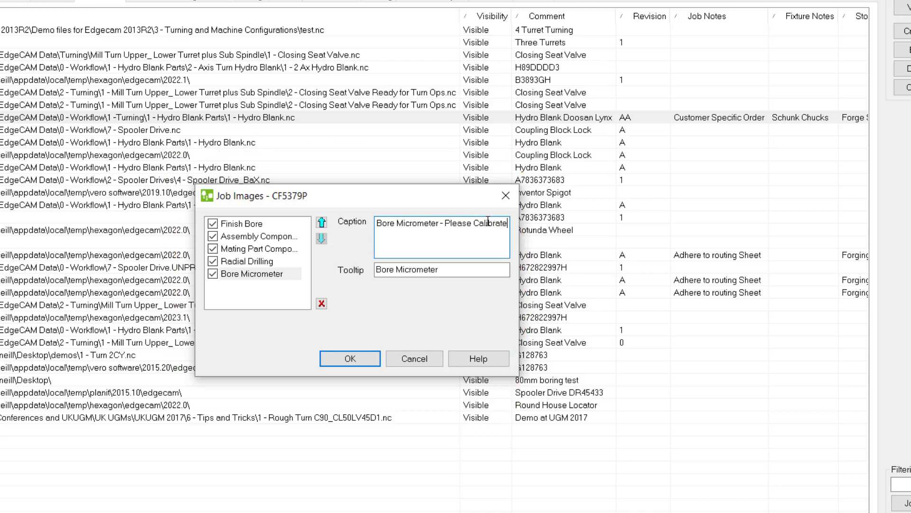
left_click(350, 360)
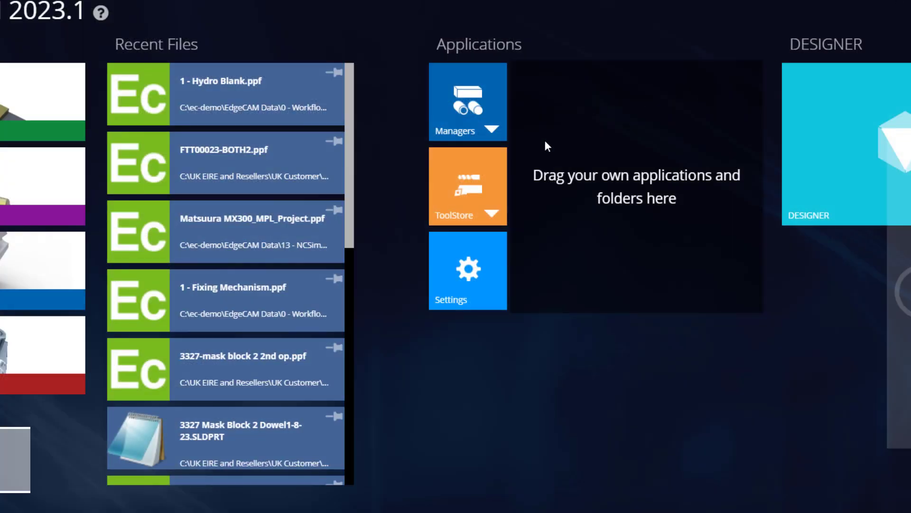
Open Live Job Reports and review the images and descriptions in the CF5379P job image list
left_click(473, 191)
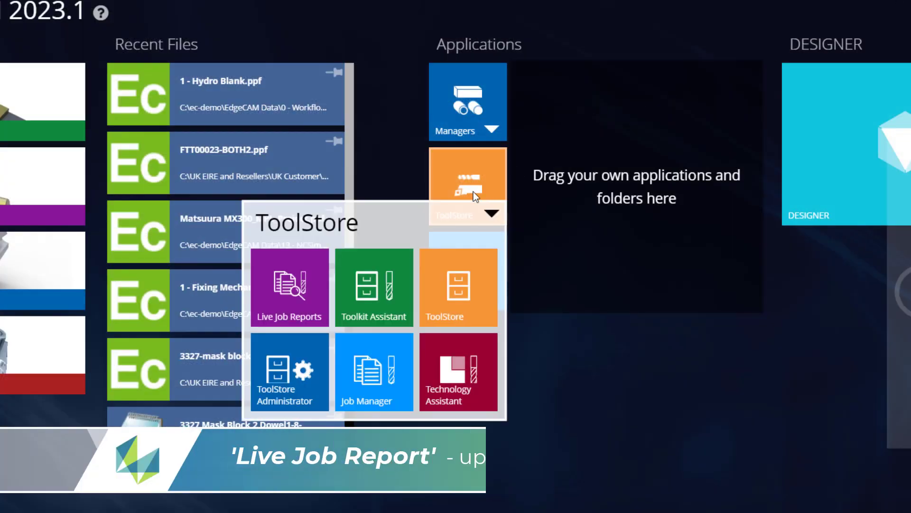
left_click(260, 292)
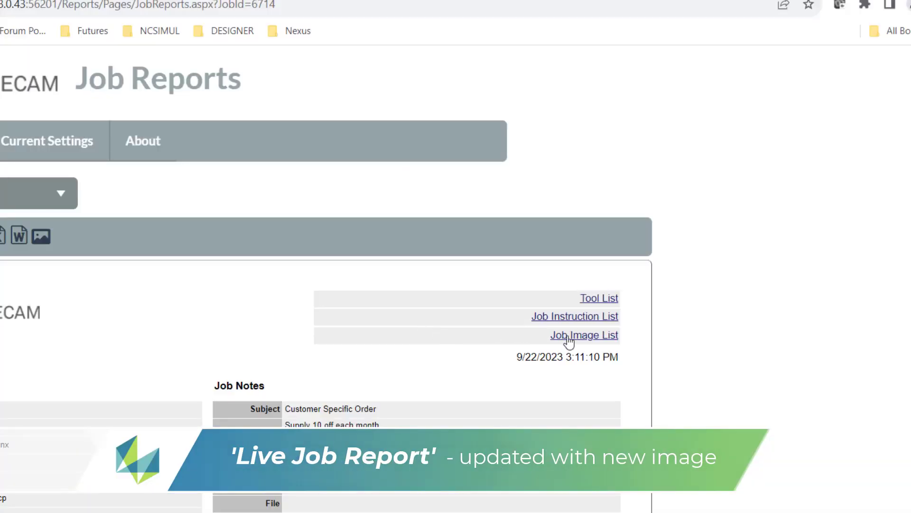
left_click(568, 335)
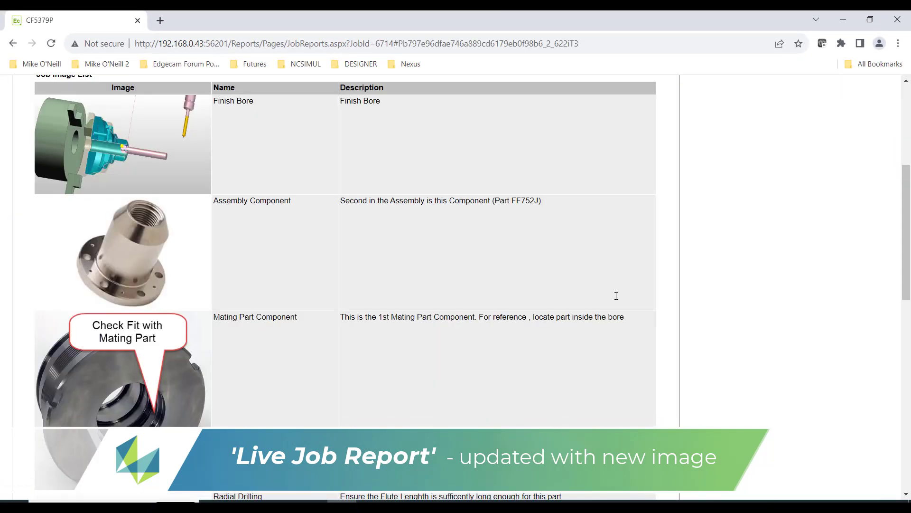
scroll(616, 295, "down", 14)
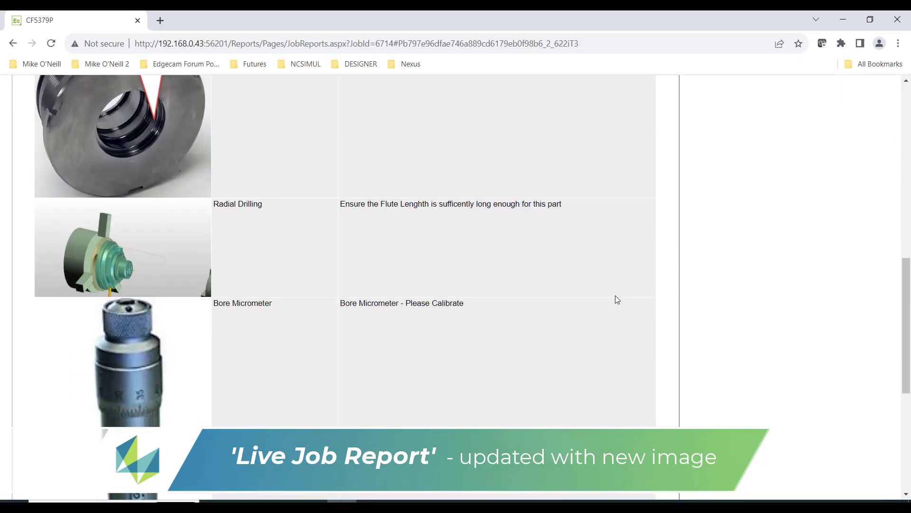
scroll(616, 296, "up", 5)
scroll(616, 298, "up", 3)
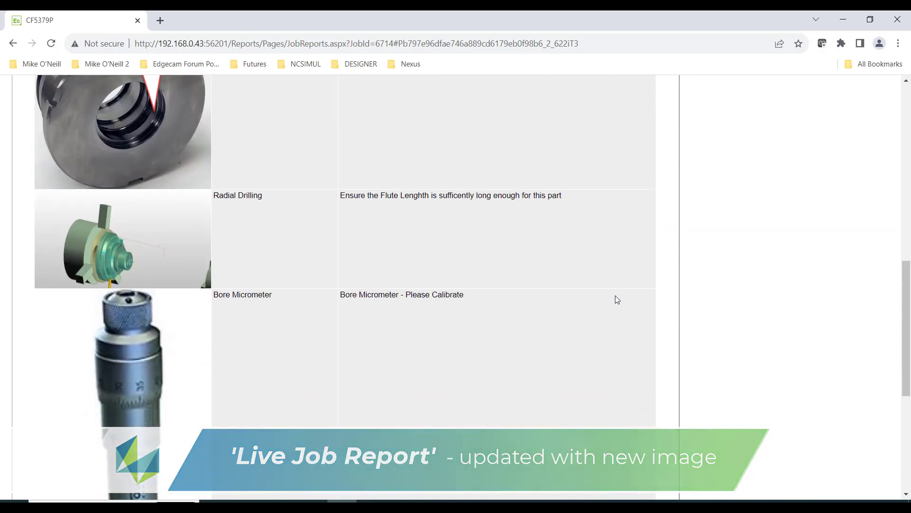
scroll(615, 296, "up", 8)
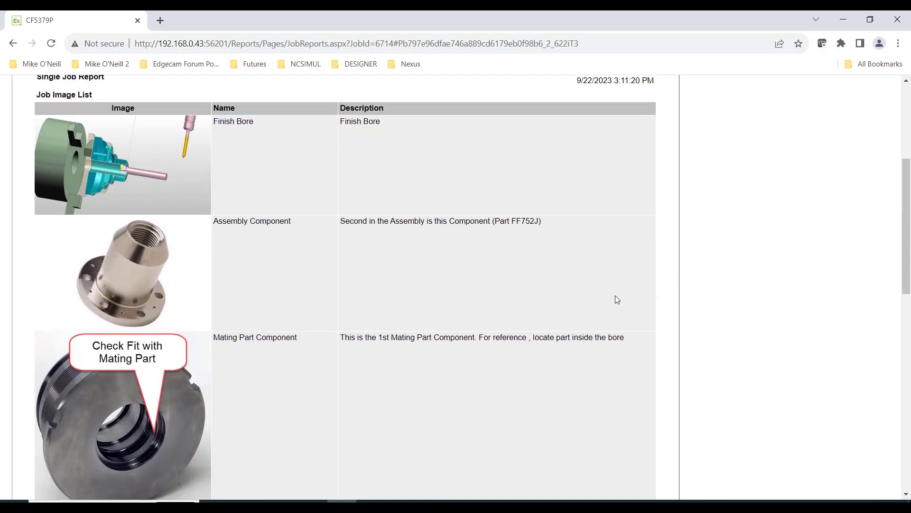
scroll(615, 295, "up", 1)
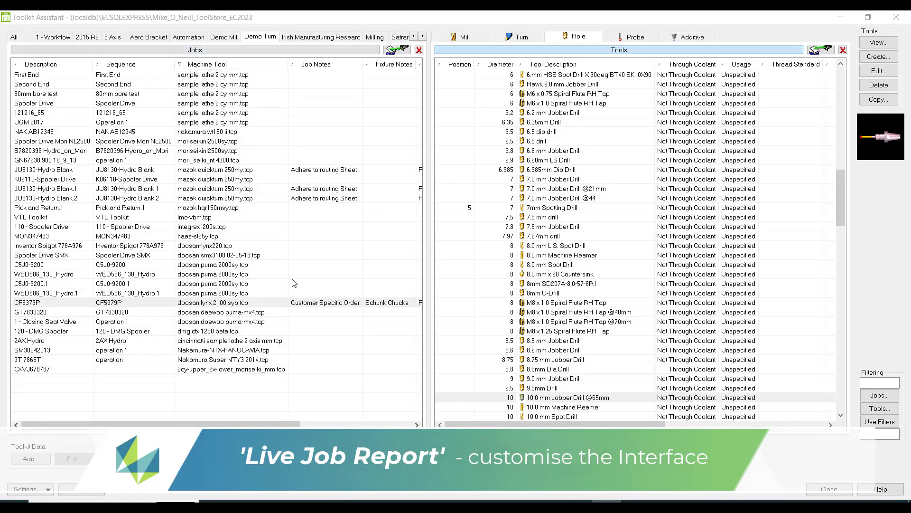
left_click(261, 306)
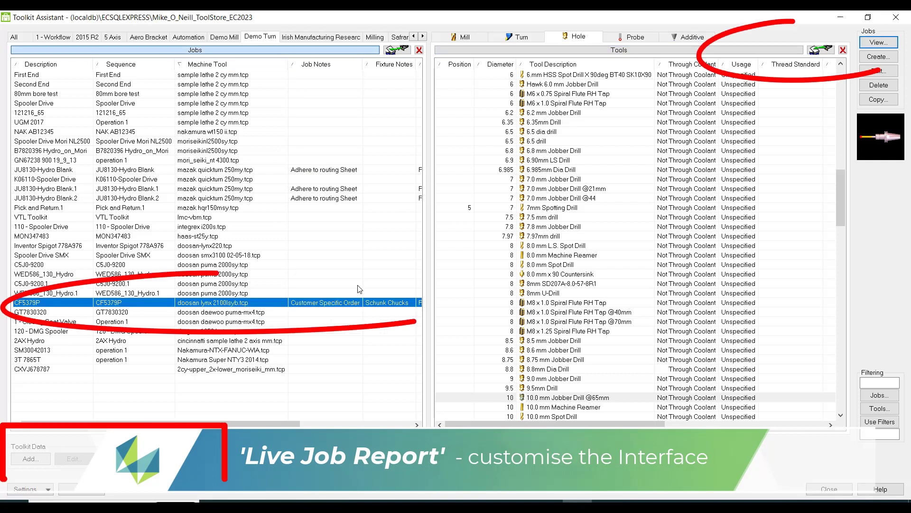
left_click(818, 51)
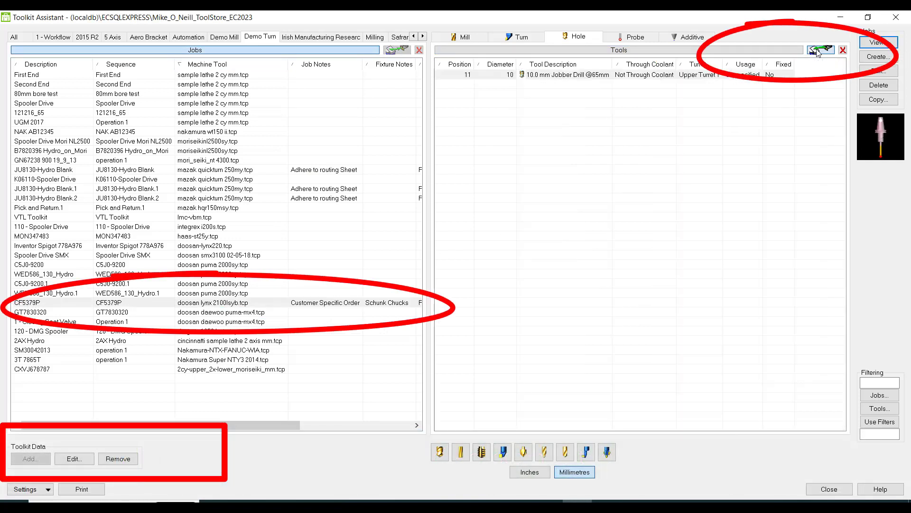
left_click(576, 76)
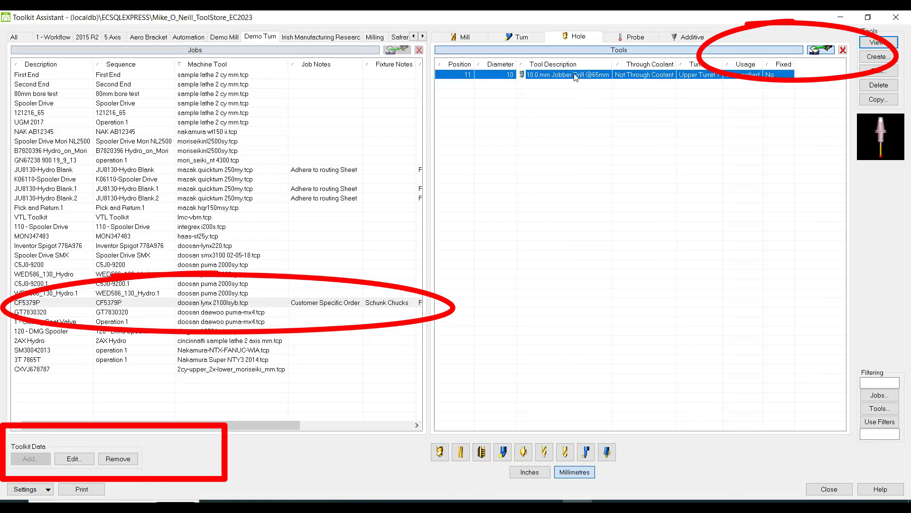
right_click(575, 74)
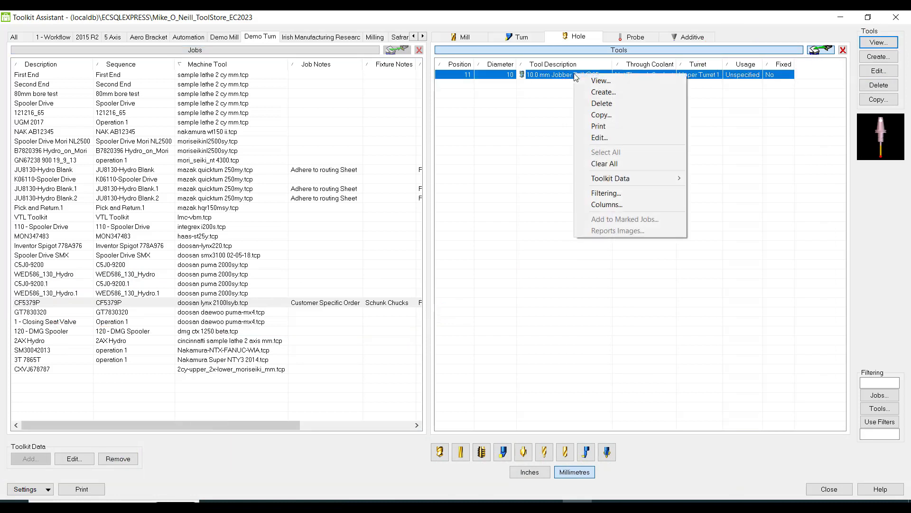
left_click(599, 138)
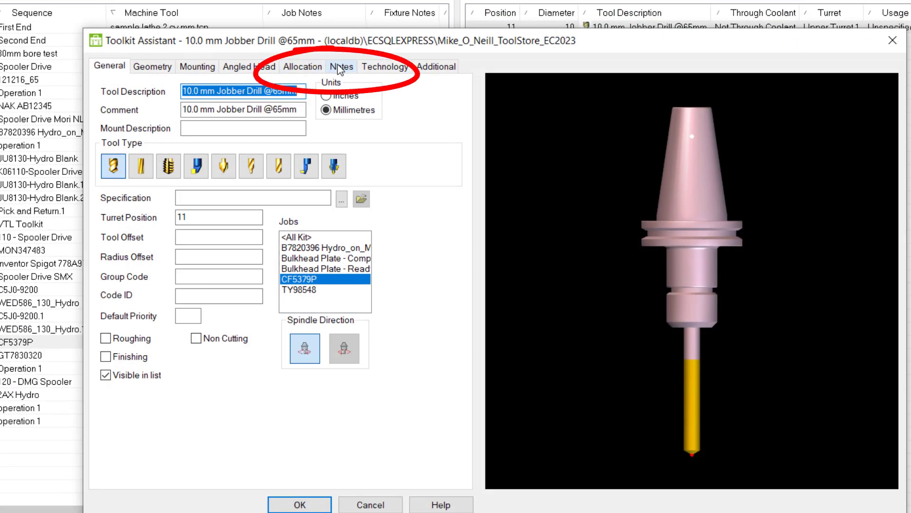
left_click(340, 67)
left_click(283, 152)
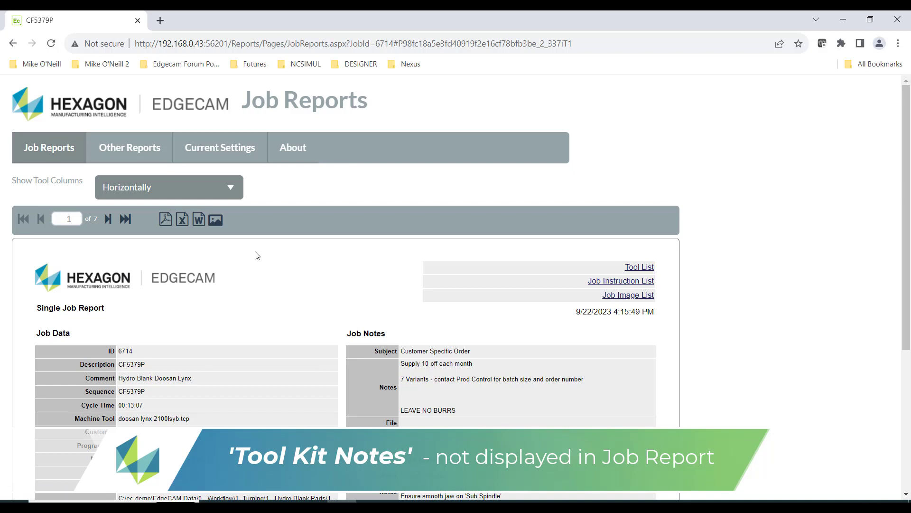
Check the tool list in the CF5379P job report for the toolkit notes
scroll(257, 255, "down", 1)
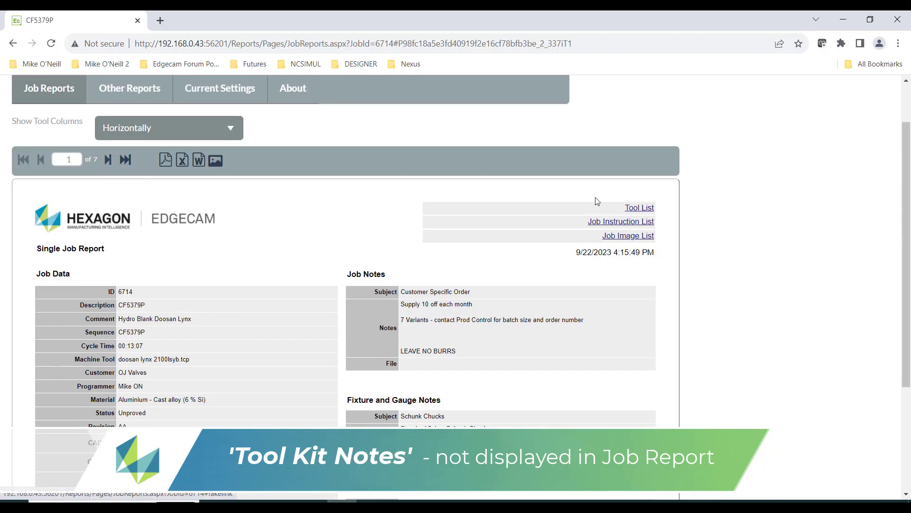
left_click(639, 209)
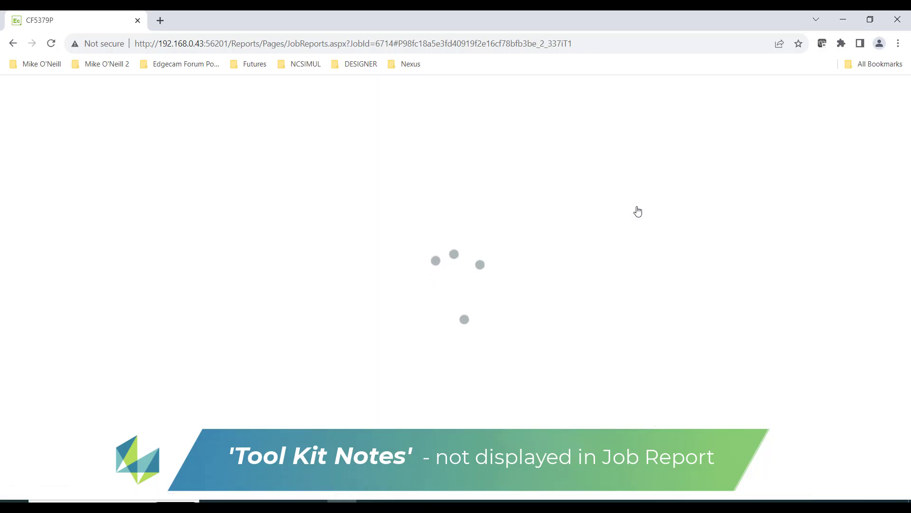
scroll(560, 359, "down", 1)
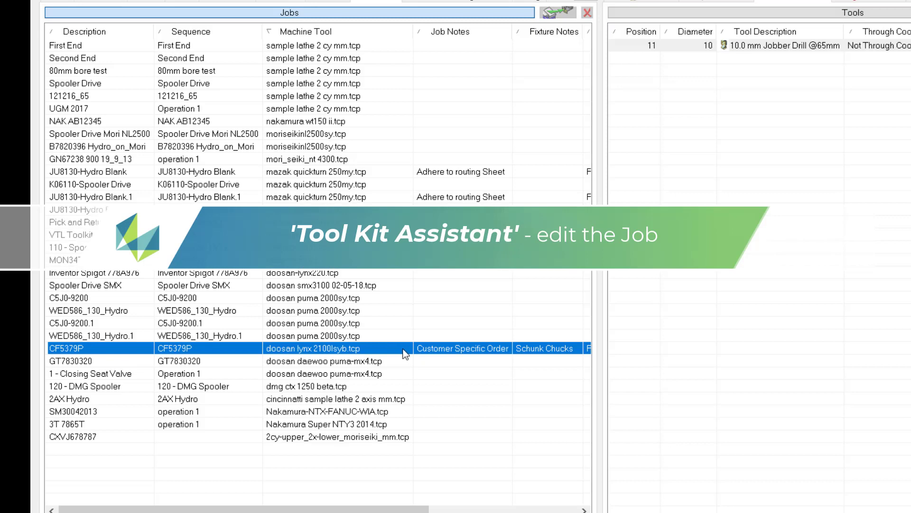
Open job CF5379P for editing and bring up the column configuration of its tooling list
right_click(403, 348)
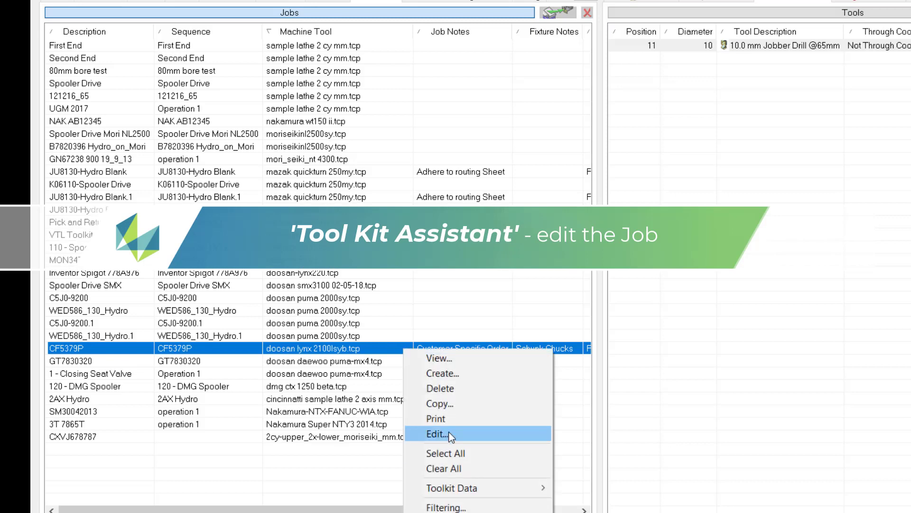
left_click(449, 434)
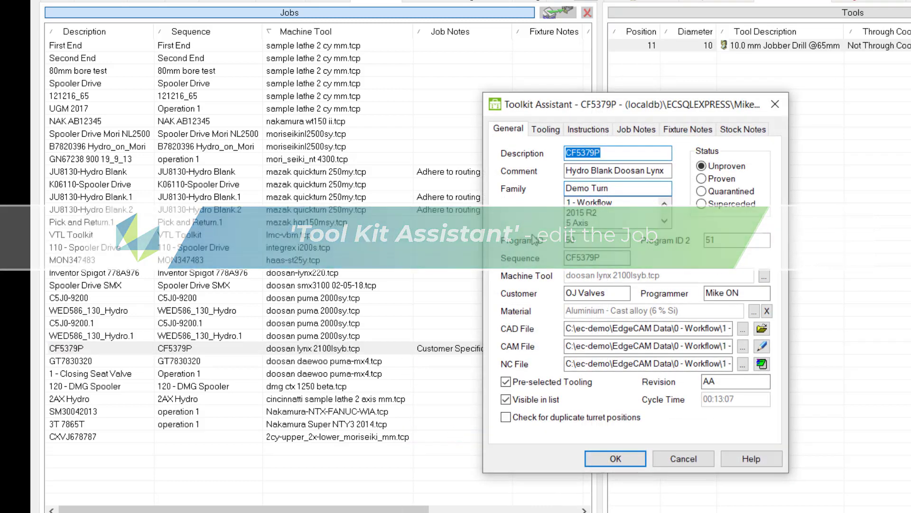
left_click(549, 130)
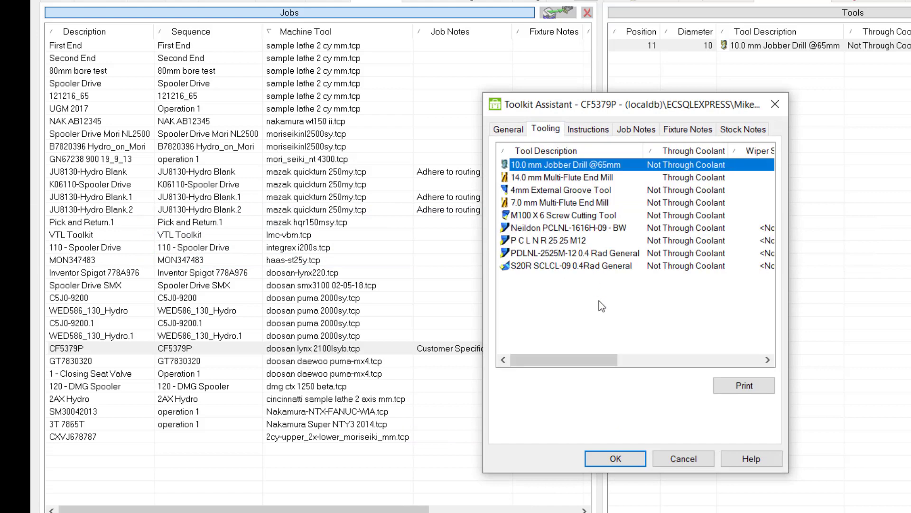
left_click(569, 228)
right_click(571, 309)
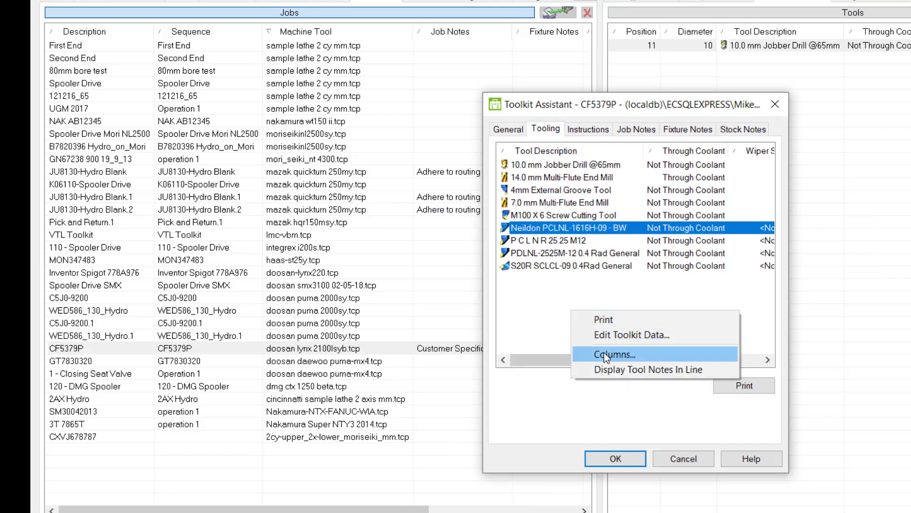
left_click(657, 355)
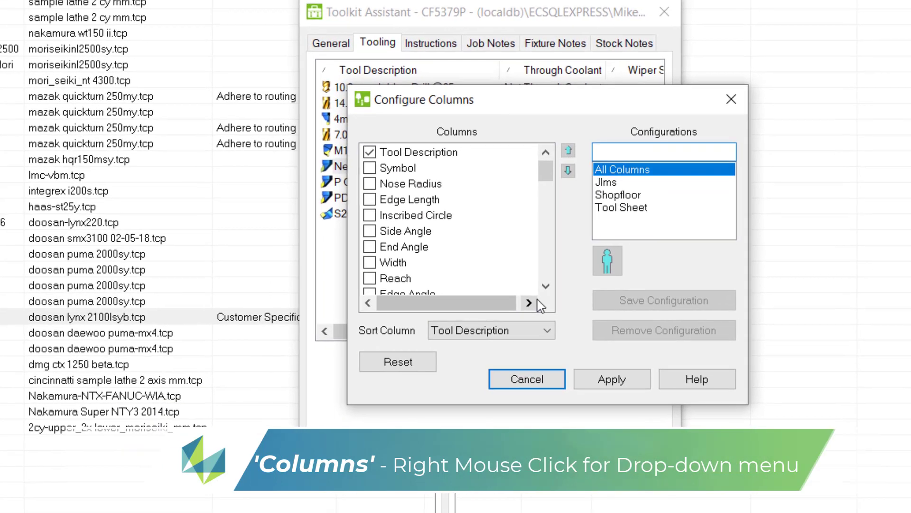
Enable the Notes column in the job's tooling list, apply the configuration and widen the column
left_click(546, 286)
left_click(545, 286)
left_click(545, 286)
left_click(546, 286)
left_click(546, 286)
left_click(546, 286)
left_click(546, 287)
left_click(545, 287)
left_click(546, 286)
left_click(546, 286)
left_click(546, 287)
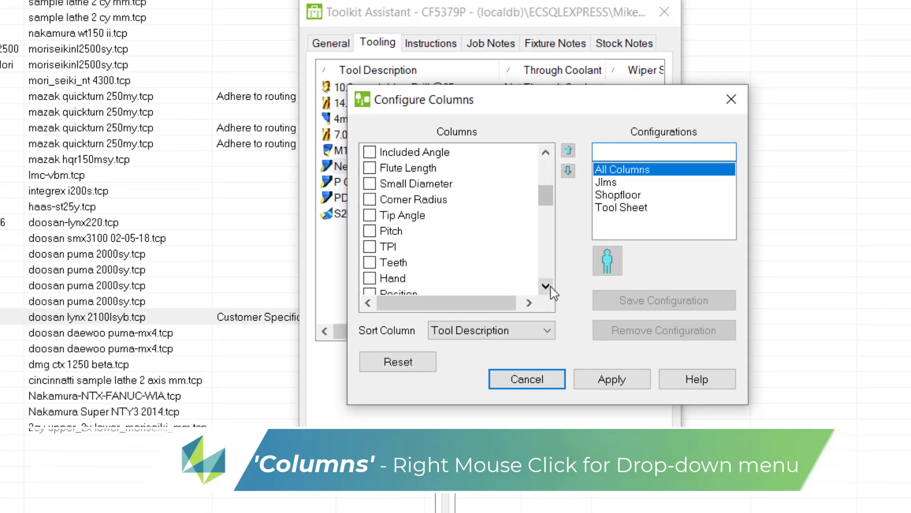
left_click(546, 287)
left_click(545, 286)
left_click(551, 286)
left_click(551, 287)
left_click(550, 287)
left_click(550, 287)
left_click(550, 286)
left_click(550, 287)
left_click(550, 287)
left_click(378, 263)
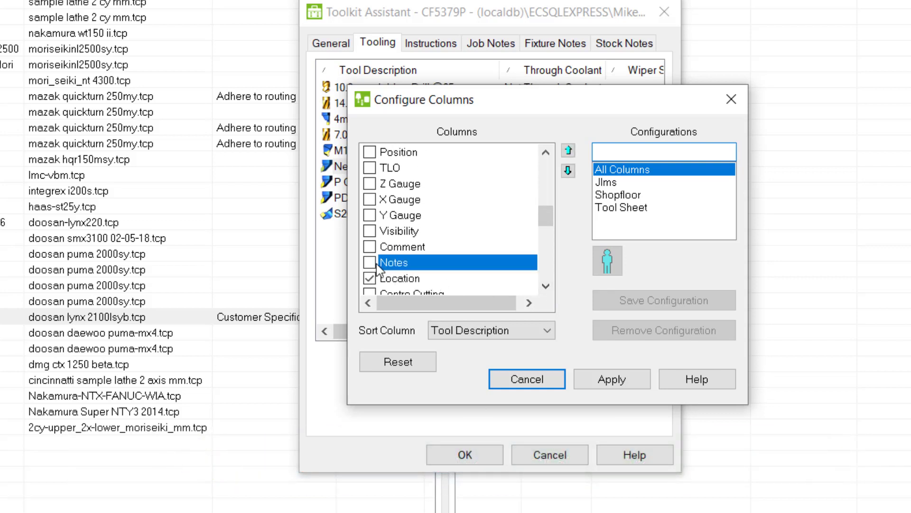
left_click(603, 380)
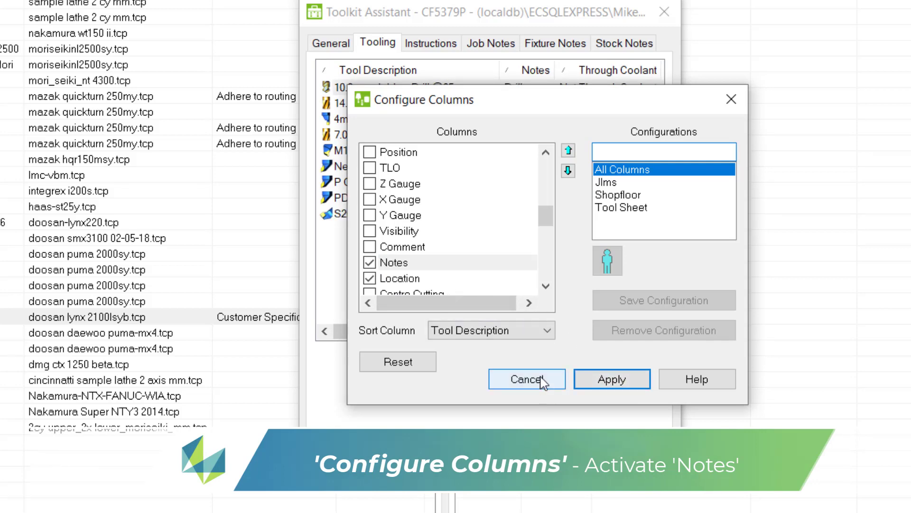
left_click(527, 379)
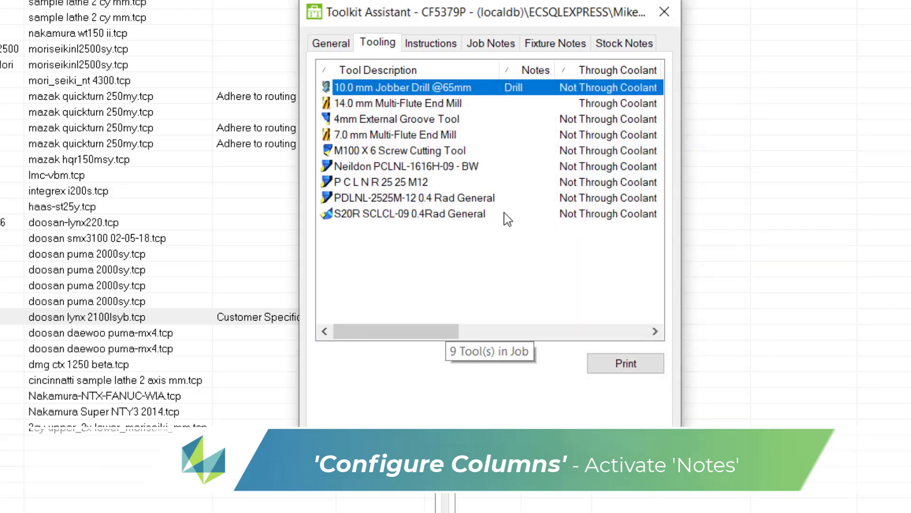
left_click_drag(556, 70, 590, 70)
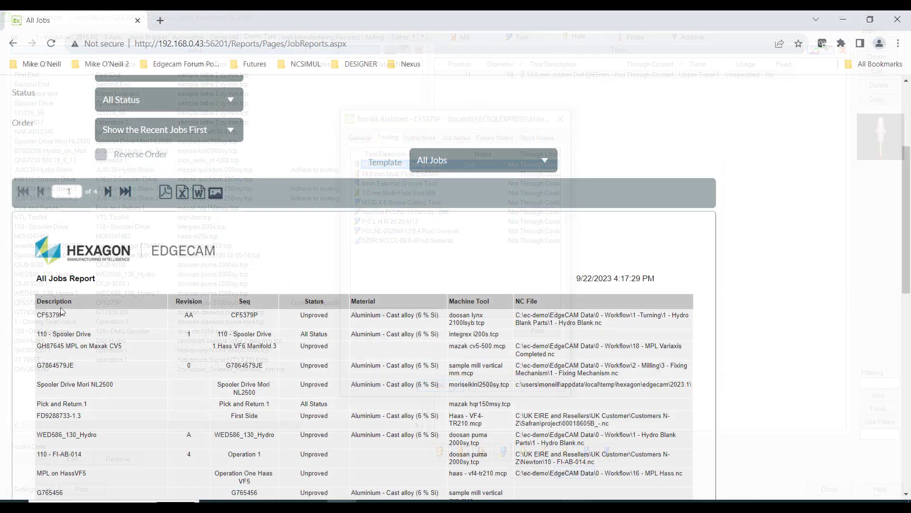
Reopen the CF5379P report from the All Jobs report and go to its tool list
left_click(58, 315)
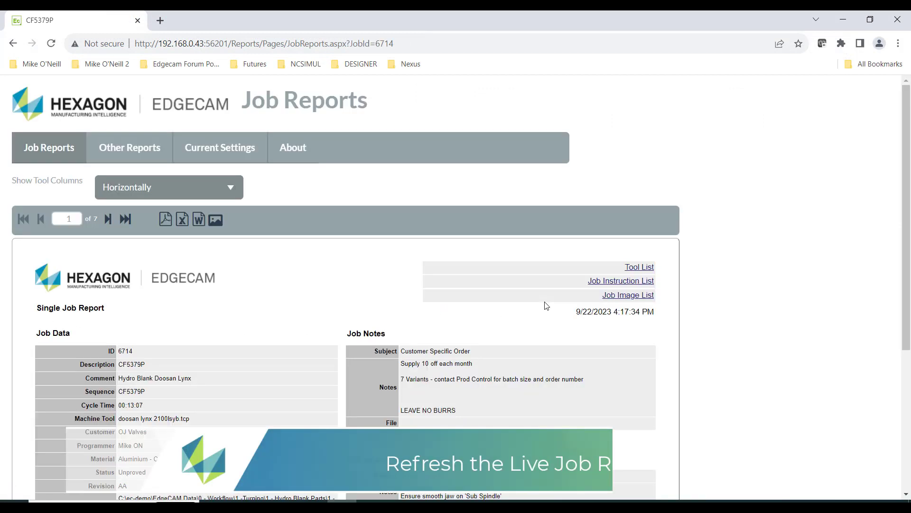
left_click(636, 267)
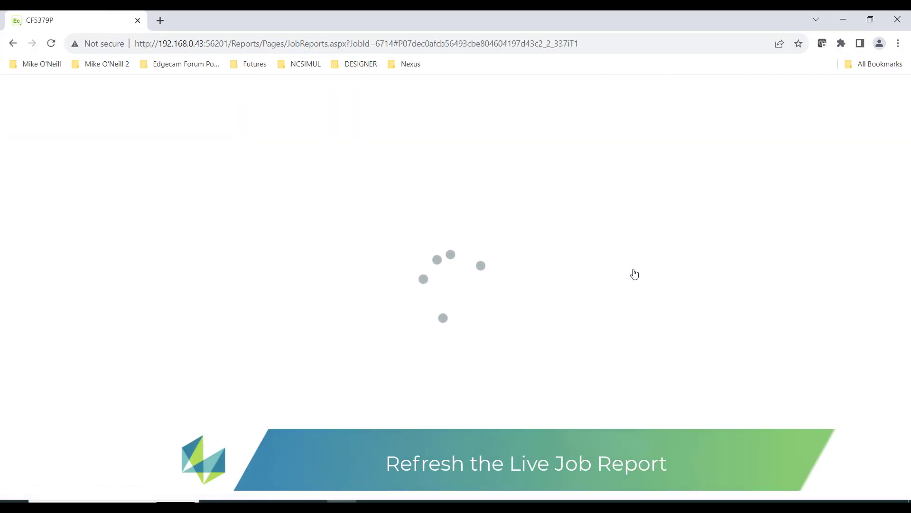